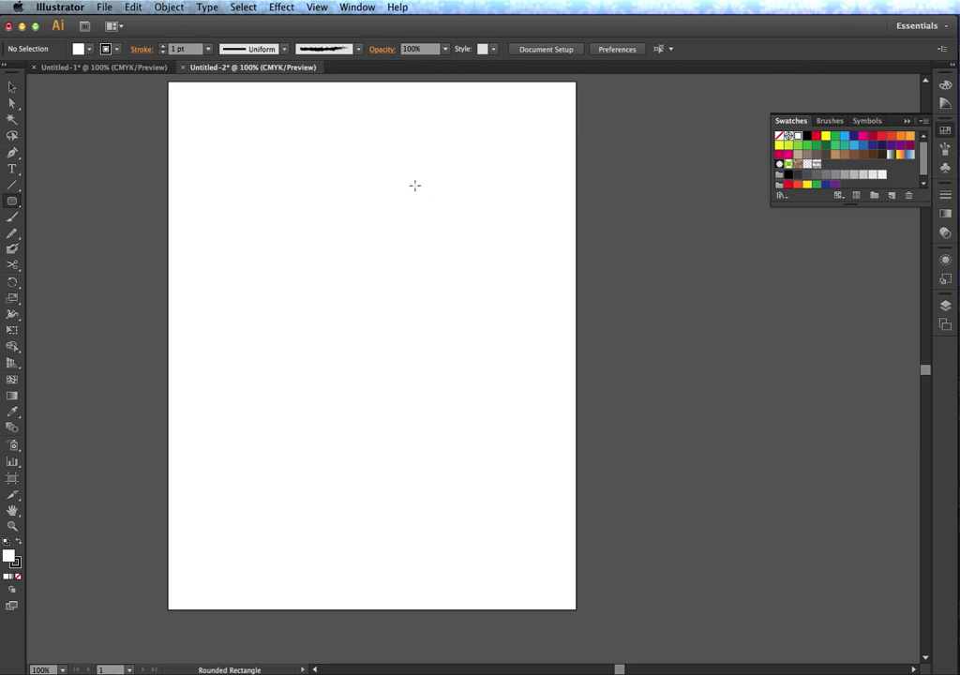
# Open the Object menu to reach the pattern-making commands.
pyautogui.click(170, 7)
# Start a new pattern with Object > Pattern > Make and dismiss the notice.
pyautogui.moveTo(286, 271)
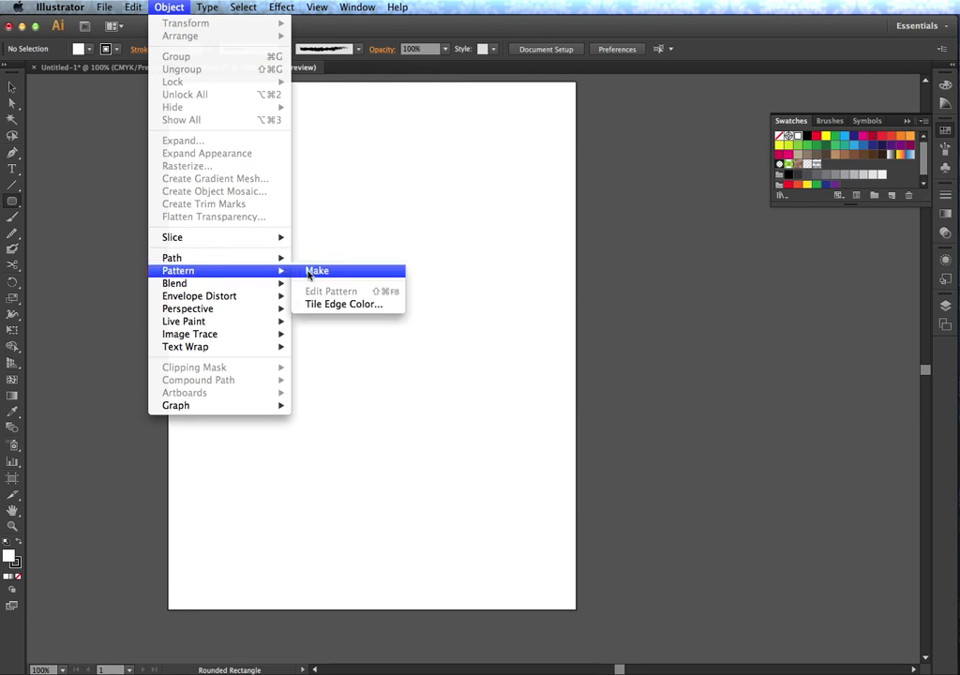
pyautogui.click(308, 271)
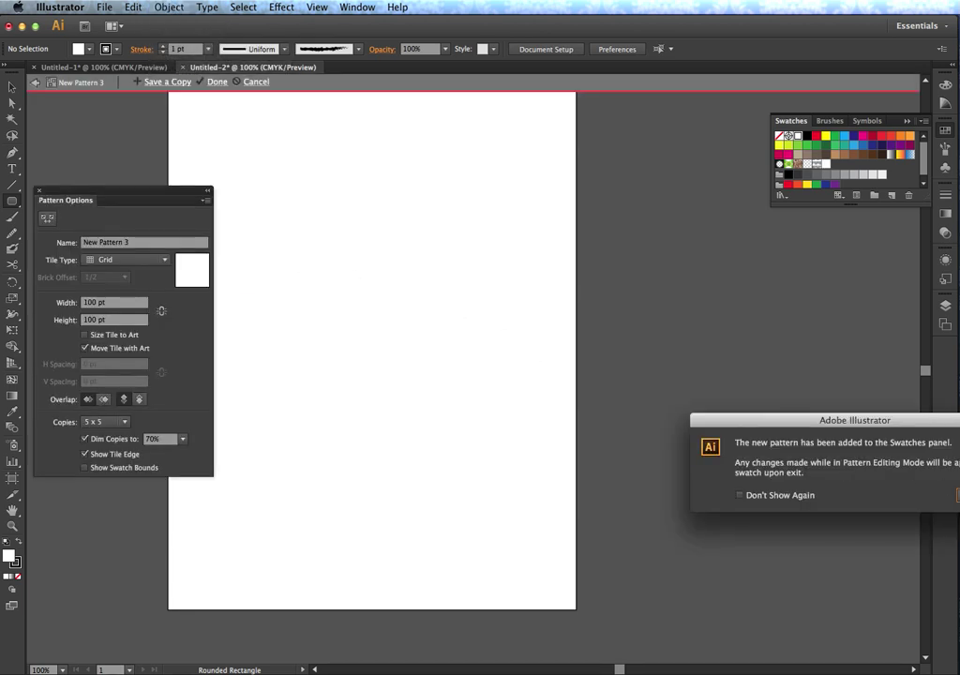
pyautogui.press('Return')
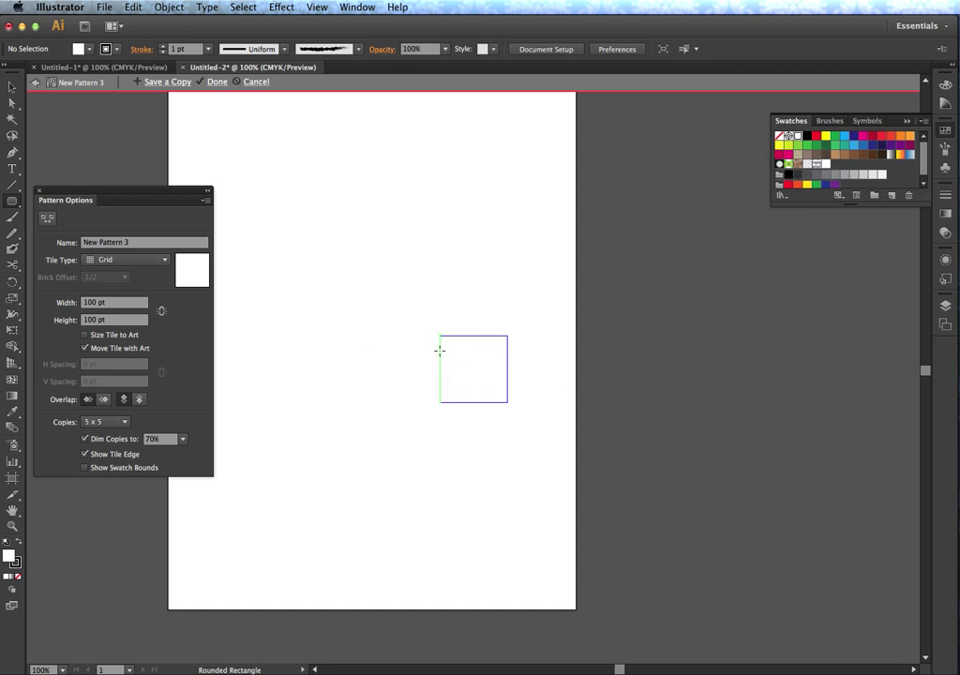
# Zoom in on the tile and draw a small square at its top-left corner.
pyautogui.press('v')
pyautogui.press('super+equal')
pyautogui.press('super+equal')
pyautogui.press('super+equal')
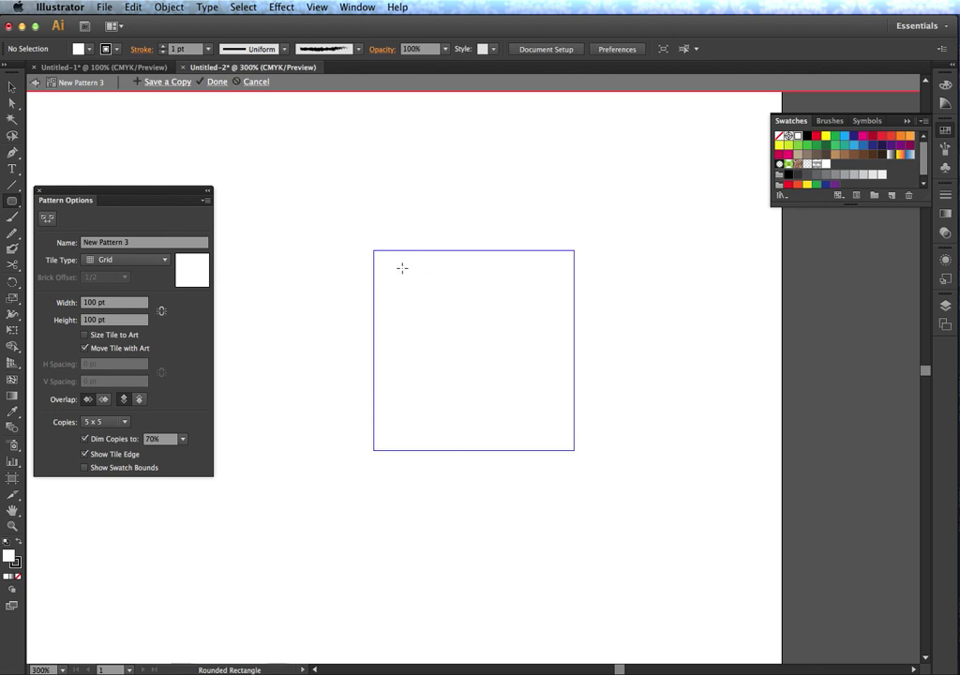
pyautogui.press('m')
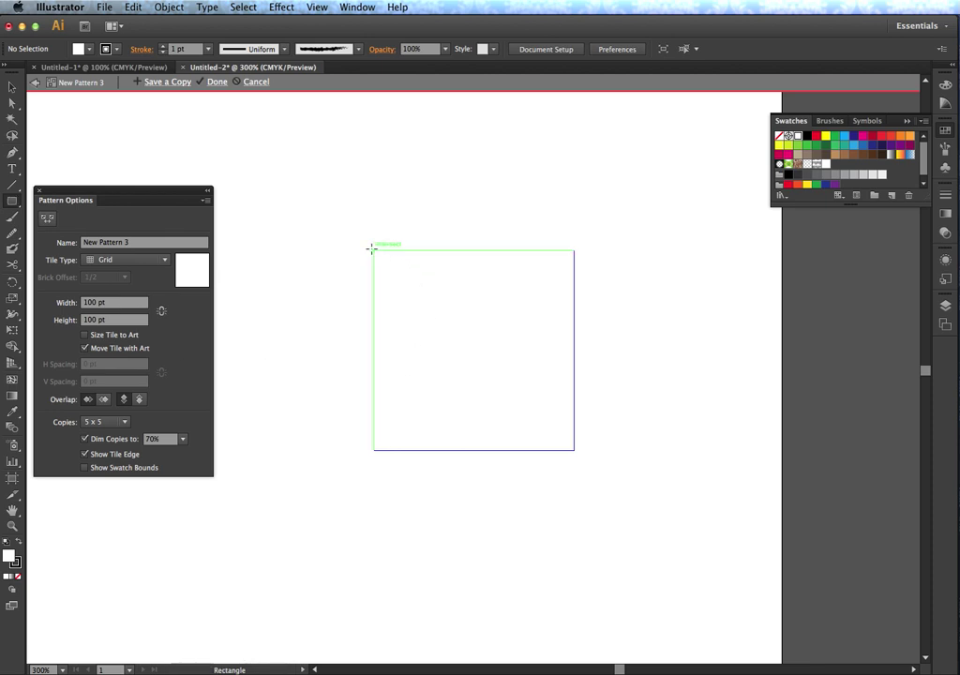
pyautogui.moveTo(372, 248); pyautogui.dragTo(446, 323)
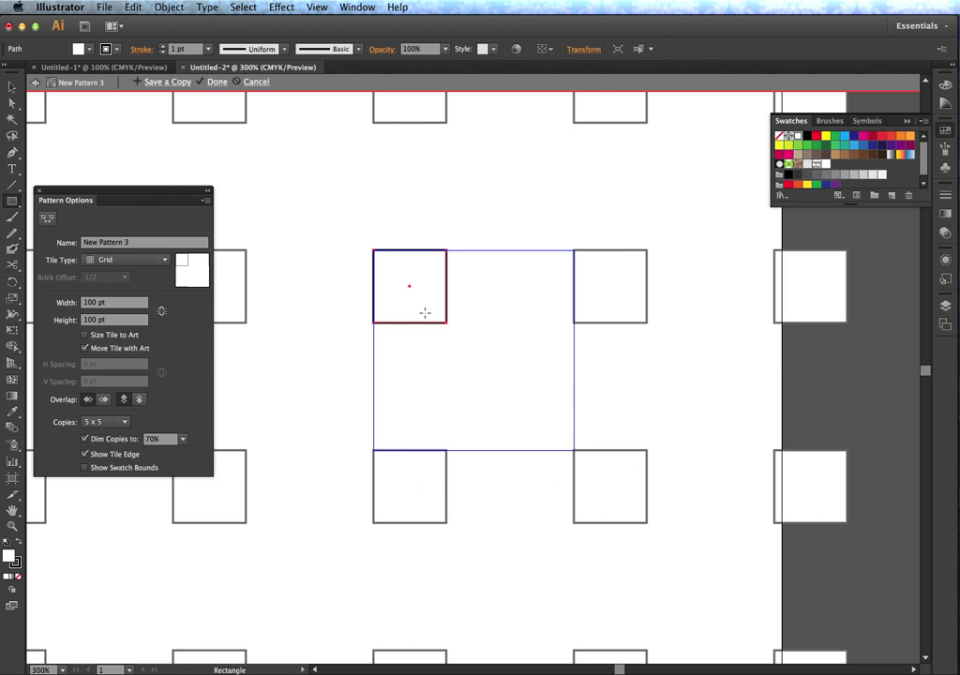
pyautogui.press('r')
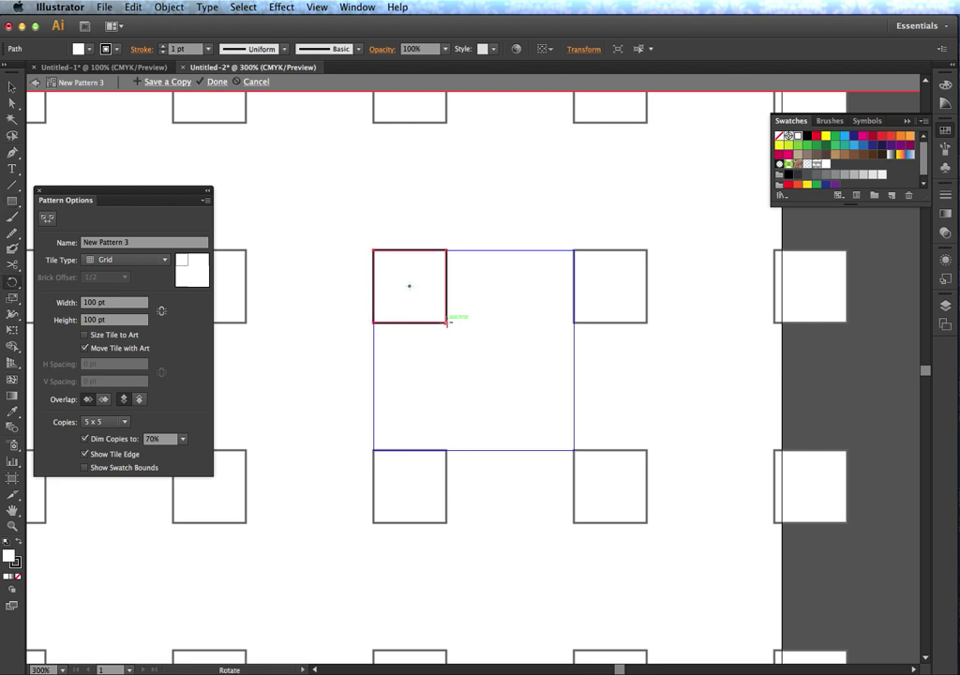
# Rotate the square -45° into a diamond and place a copy 50 pt to its right.
pyautogui.moveTo(450, 328); pyautogui.dragTo(416, 330)
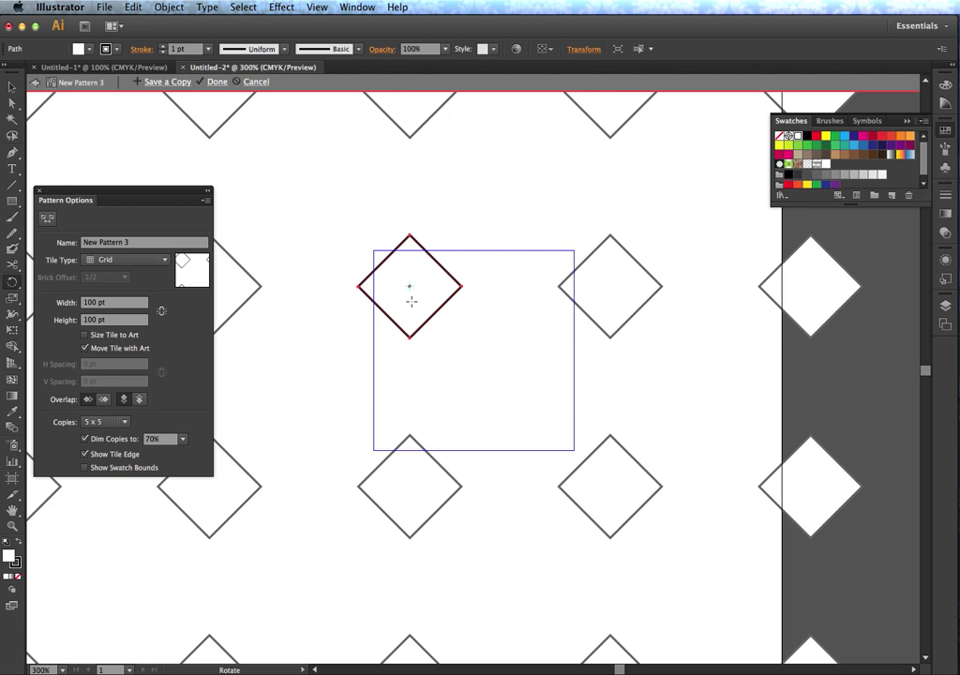
pyautogui.press('v')
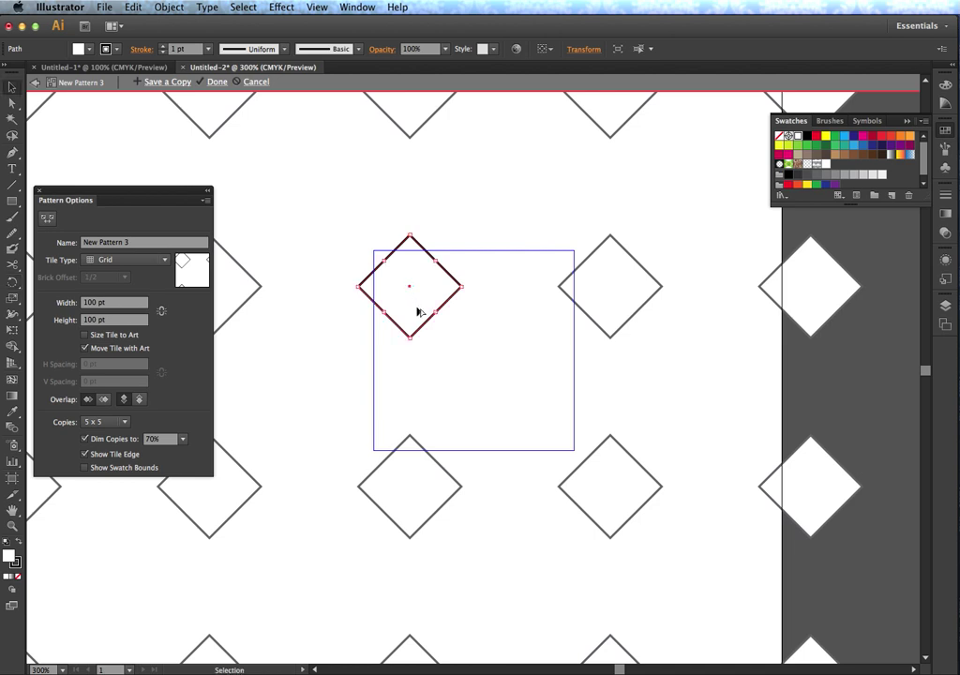
pyautogui.moveTo(426, 311); pyautogui.dragTo(518, 313)
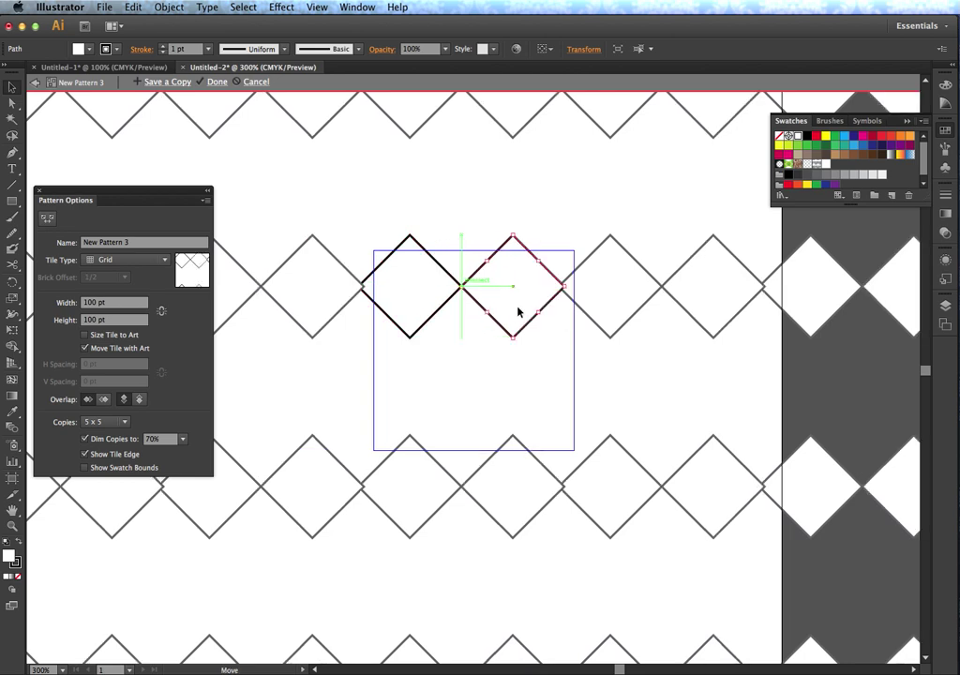
pyautogui.keyDown('shift'); pyautogui.click(413, 286); pyautogui.keyUp('shift')
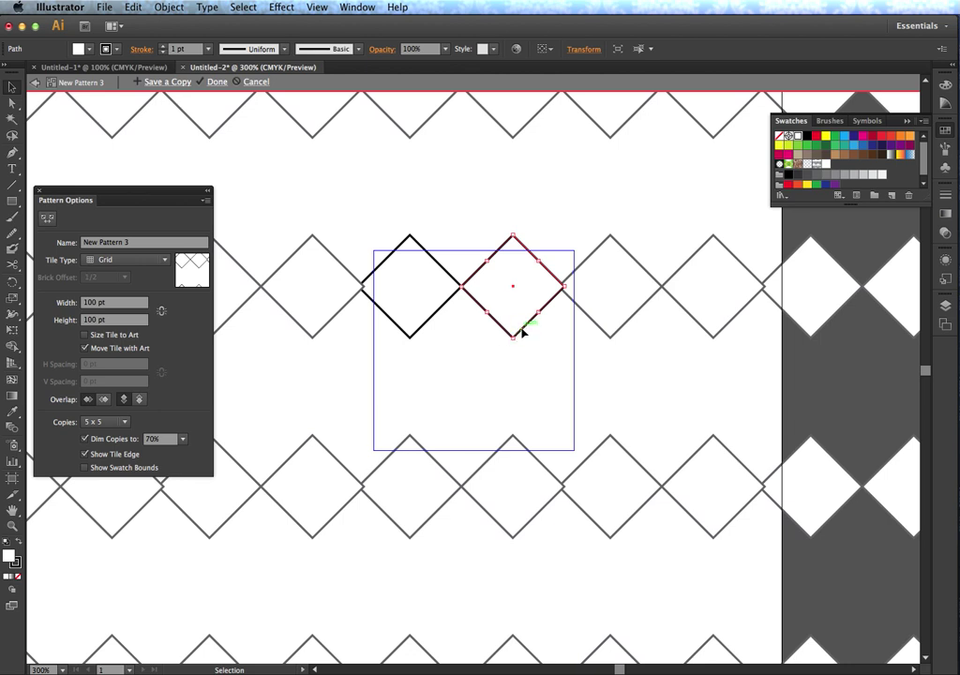
pyautogui.press('shift')
# Duplicate the right and left diamonds straight down below themselves to fill the tile.
pyautogui.keyDown('shift'); pyautogui.click(522, 330); pyautogui.keyUp('shift')
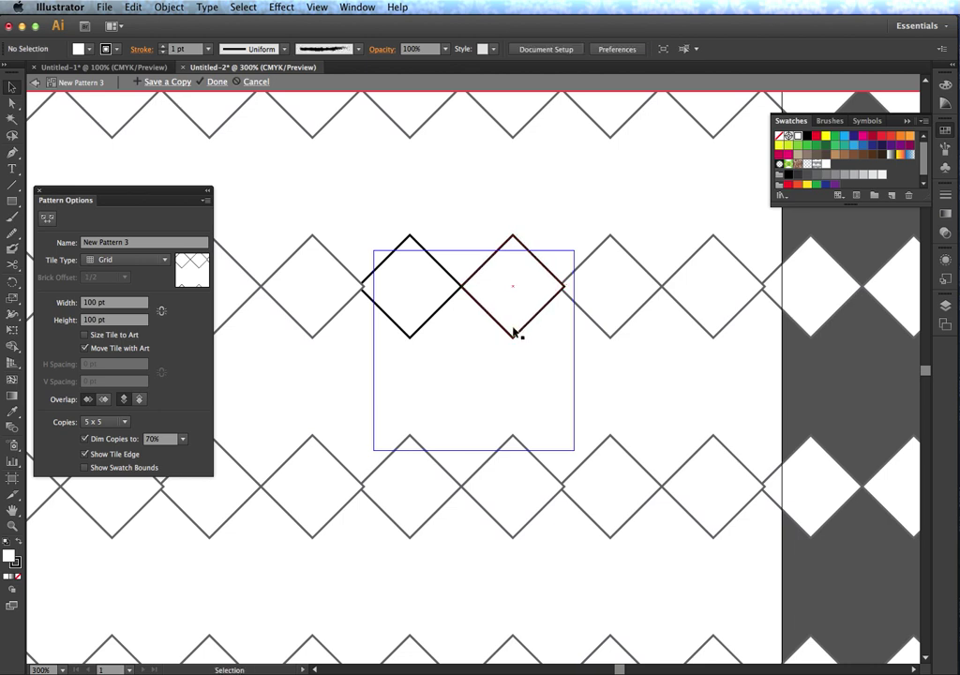
pyautogui.keyDown('shift'); pyautogui.click(519, 332); pyautogui.keyUp('shift')
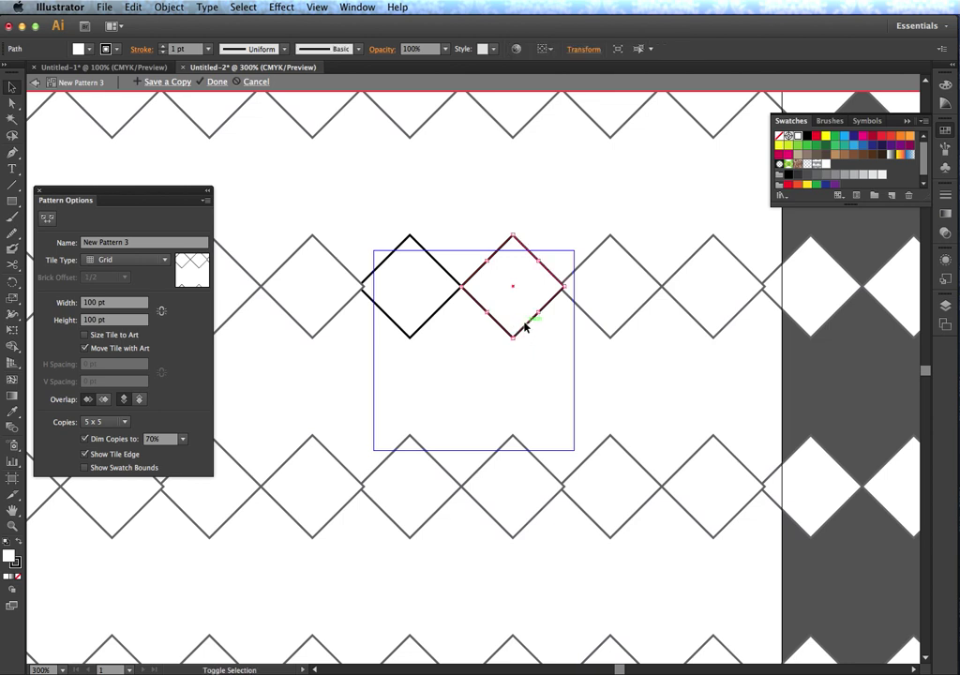
pyautogui.moveTo(524, 326); pyautogui.dragTo(528, 432)
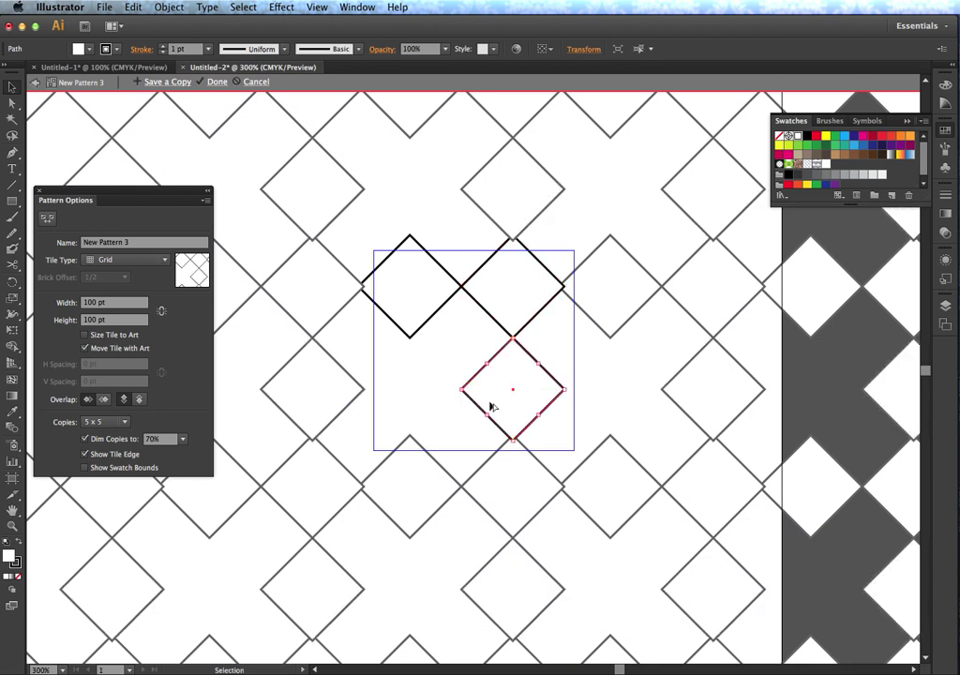
pyautogui.click(418, 330)
pyautogui.moveTo(419, 330); pyautogui.dragTo(418, 437)
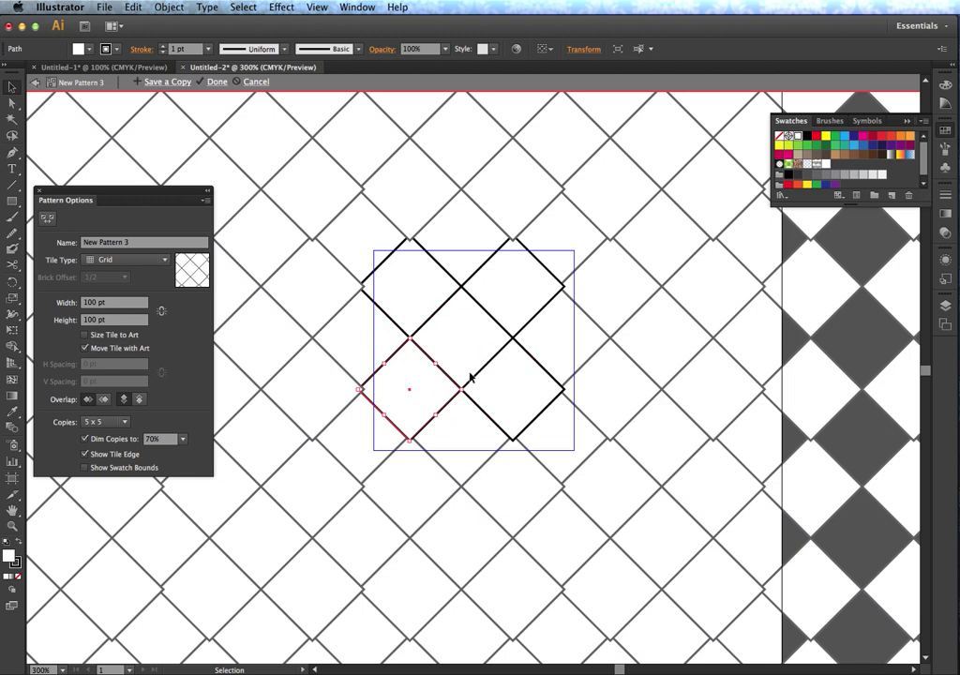
pyautogui.keyDown('shift'); pyautogui.click(523, 429); pyautogui.keyUp('shift')
pyautogui.keyDown('shift'); pyautogui.click(522, 430); pyautogui.keyUp('shift')
# Rename the pattern to 'Diamond' and exit pattern editing with Done.
pyautogui.click(138, 247)
pyautogui.press('super+a')
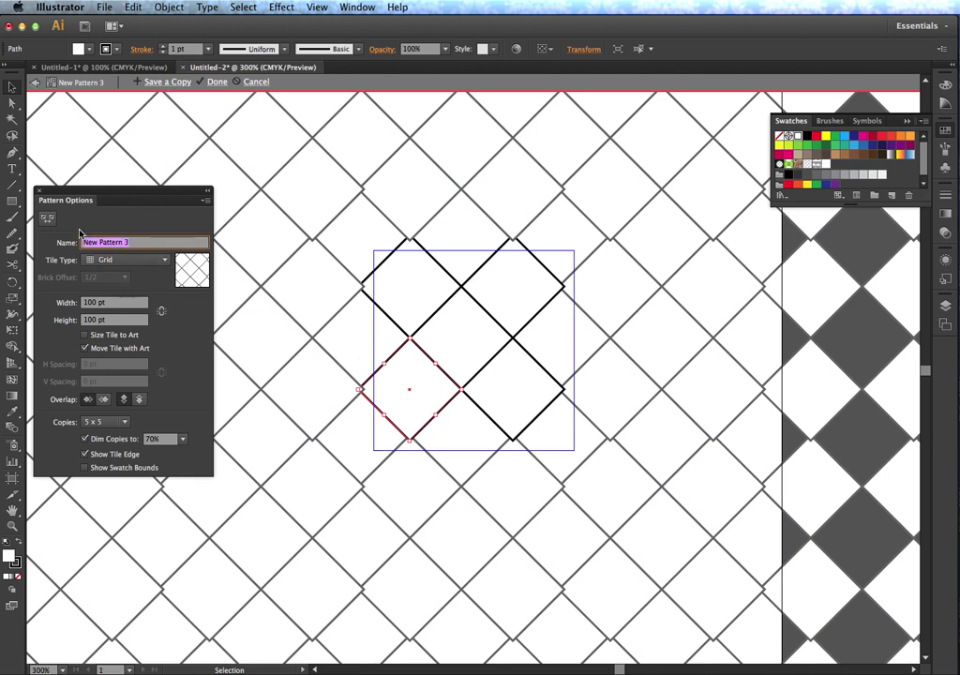
pyautogui.write('Diamond')
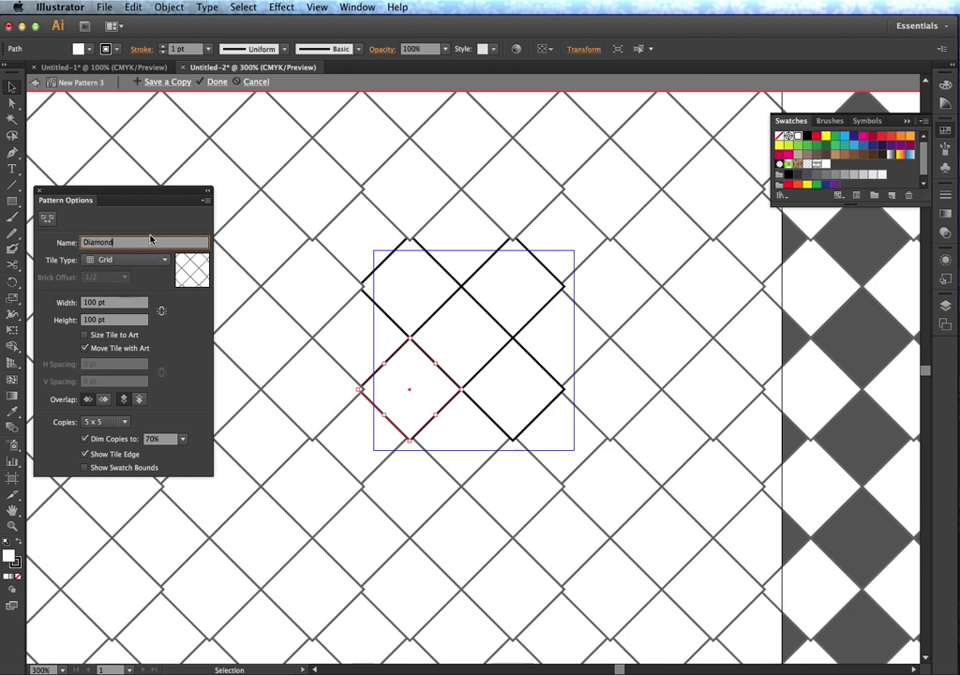
pyautogui.press('Return')
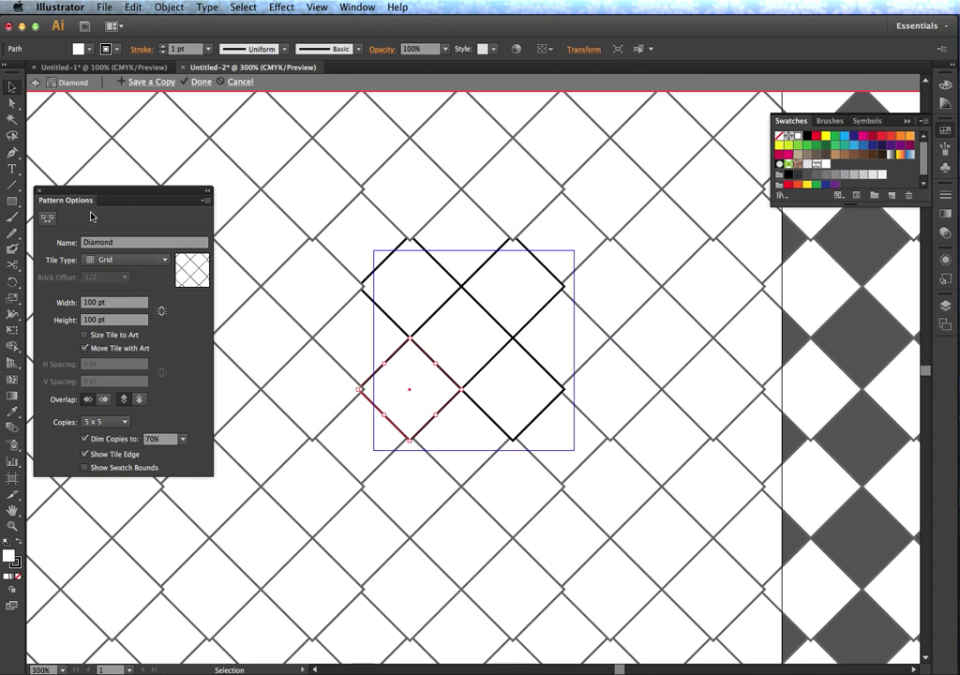
pyautogui.click(200, 82)
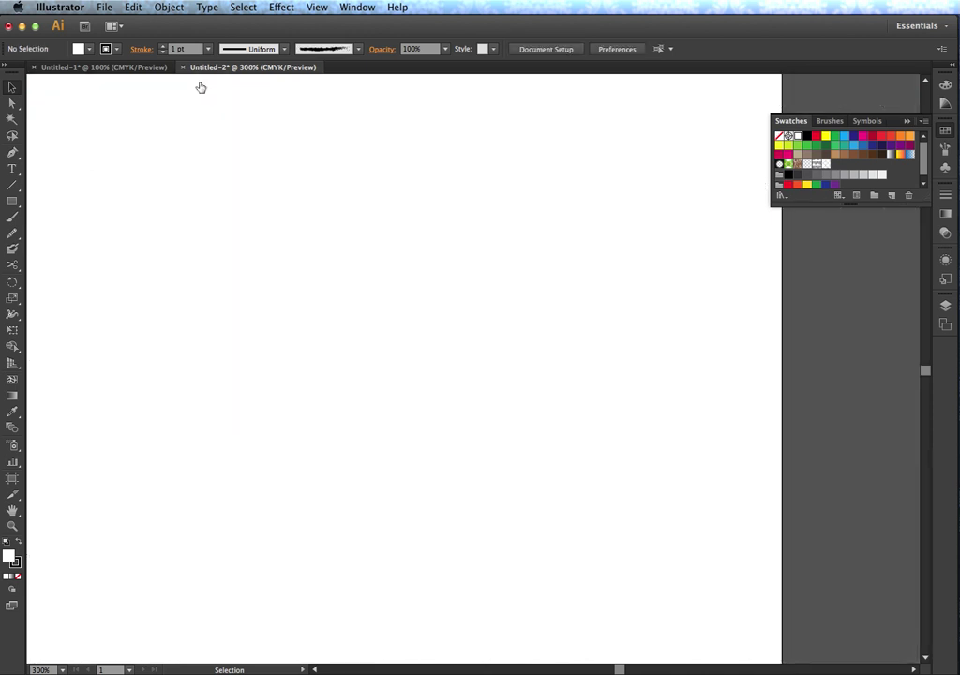
# Draw a tall rounded rectangle near the page's top-left corner.
pyautogui.press('super+minus')
pyautogui.press('super+minus')
pyautogui.press('super+minus')
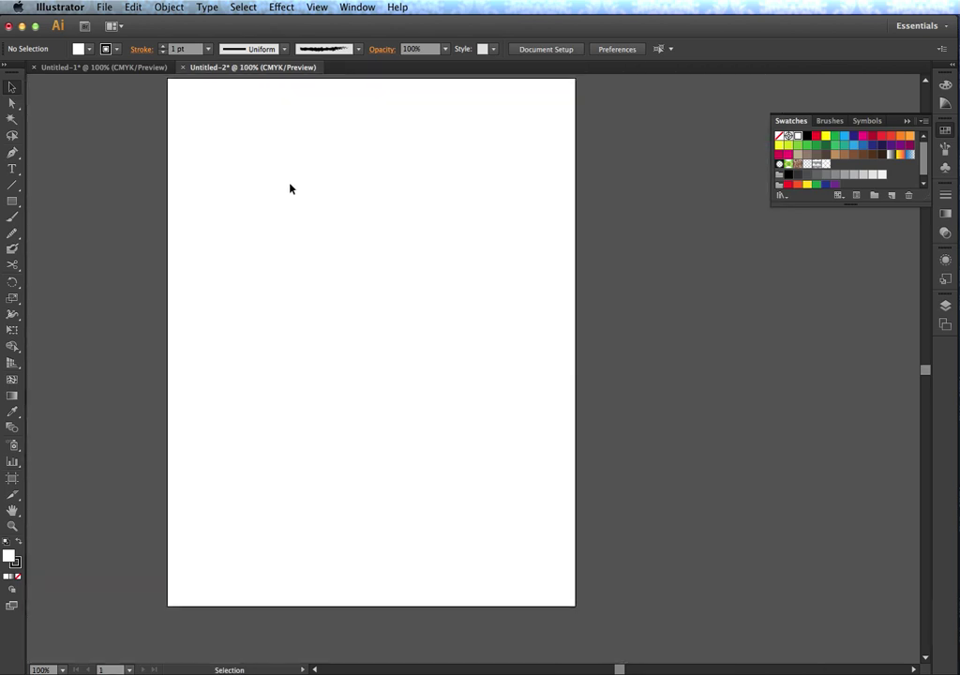
pyautogui.moveTo(15, 205); pyautogui.dragTo(57, 221)
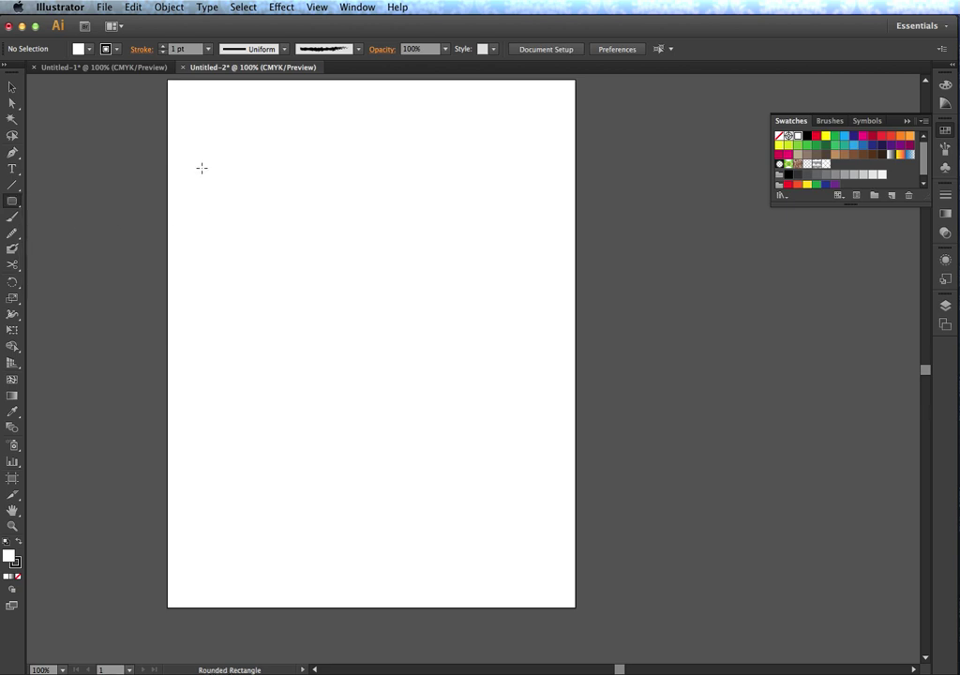
pyautogui.moveTo(201, 167); pyautogui.dragTo(301, 330)
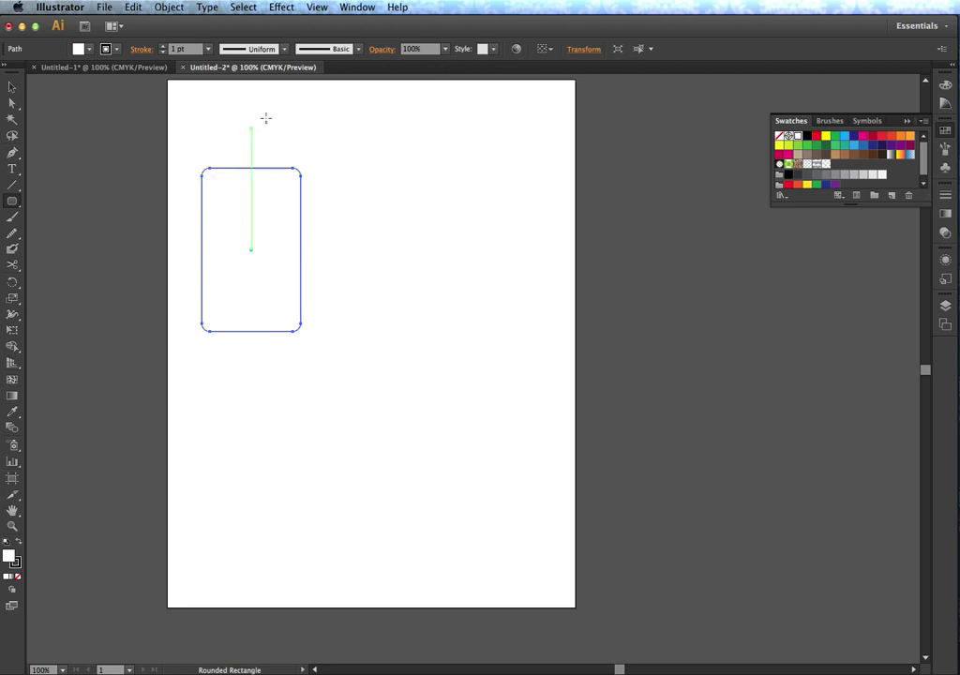
# Set the rounded rectangle to 2 in wide and 3.5 in tall.
pyautogui.click(583, 49)
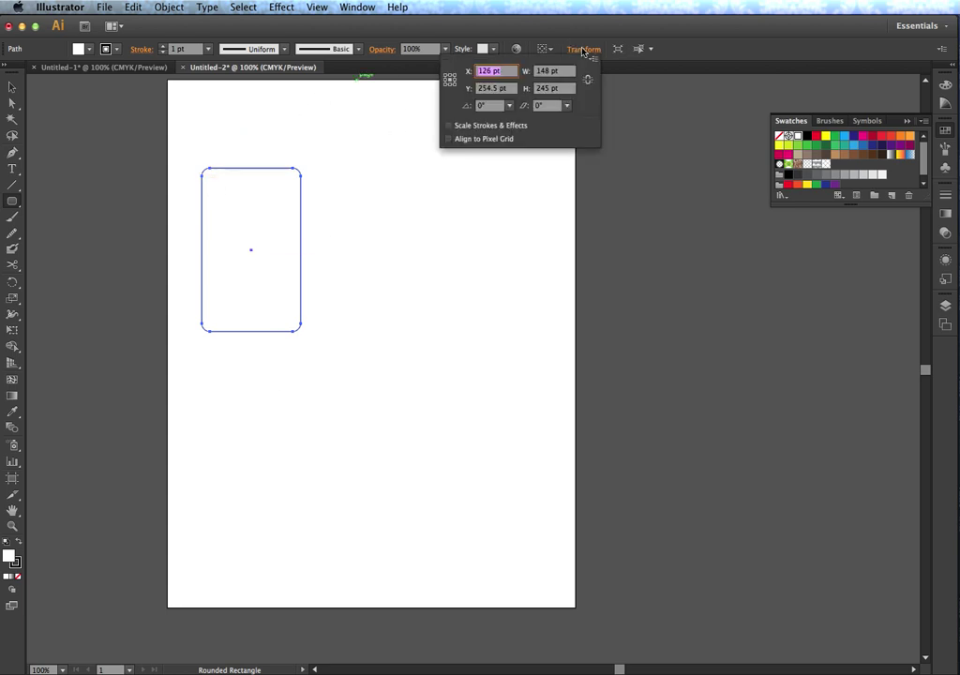
pyautogui.click(549, 71)
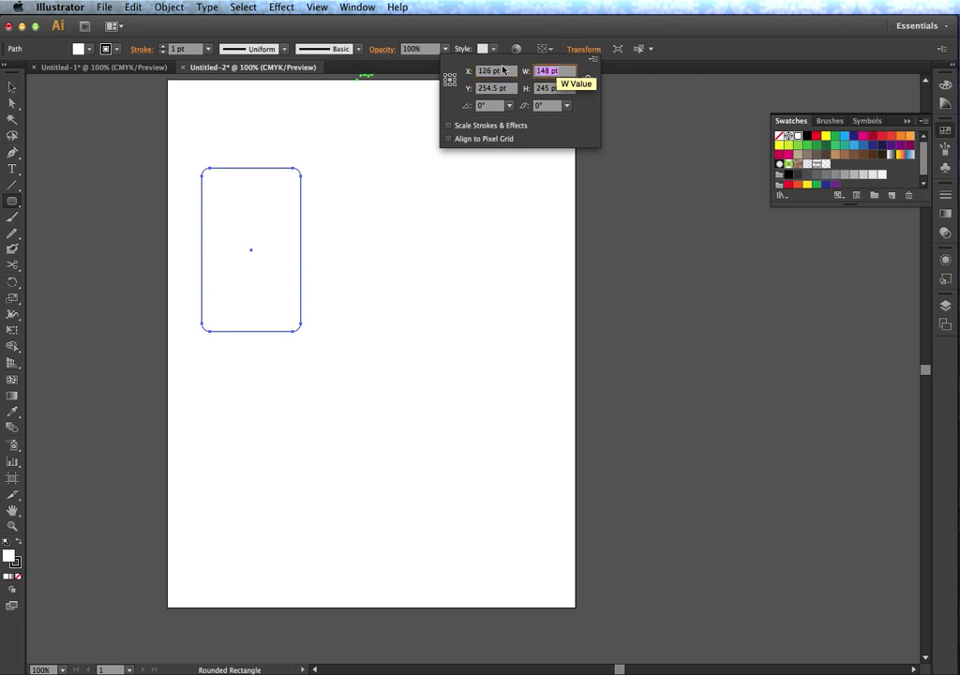
pyautogui.write('2 in')
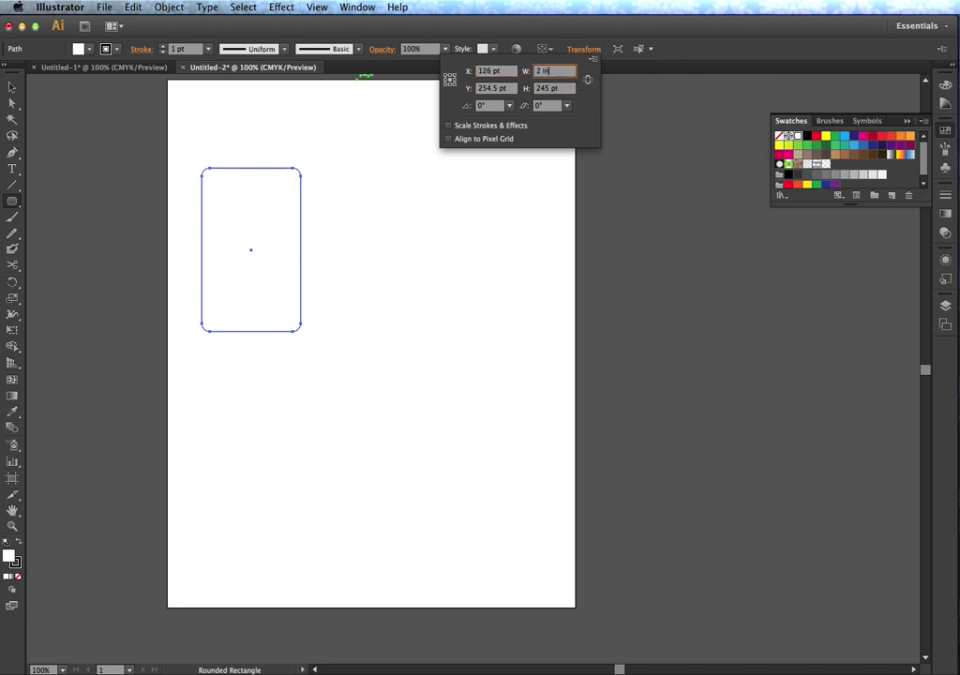
pyautogui.press('Return')
pyautogui.click(584, 49)
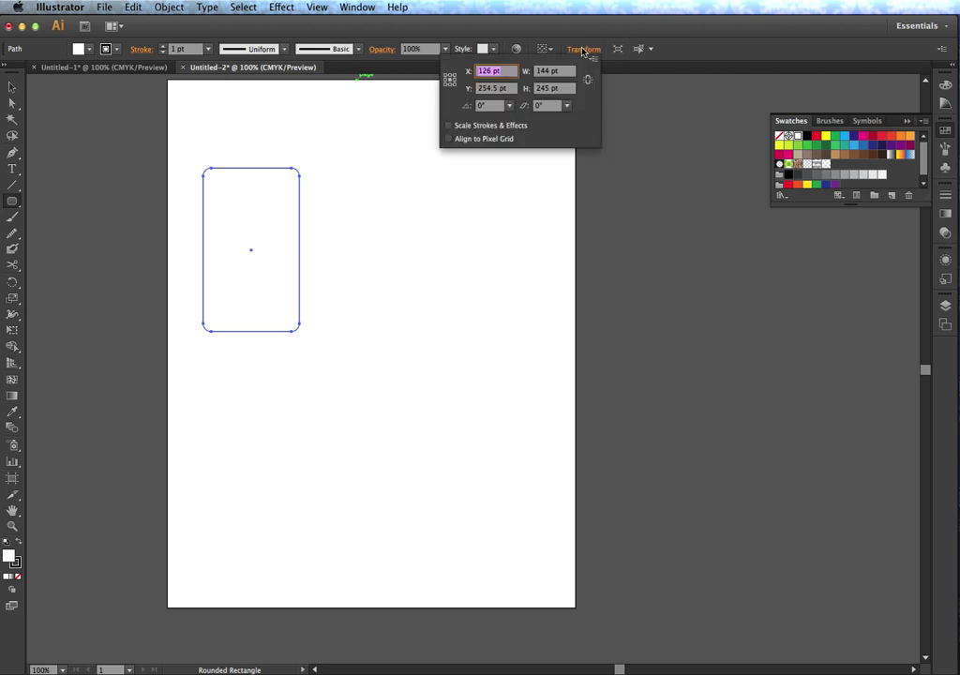
pyautogui.click(563, 88)
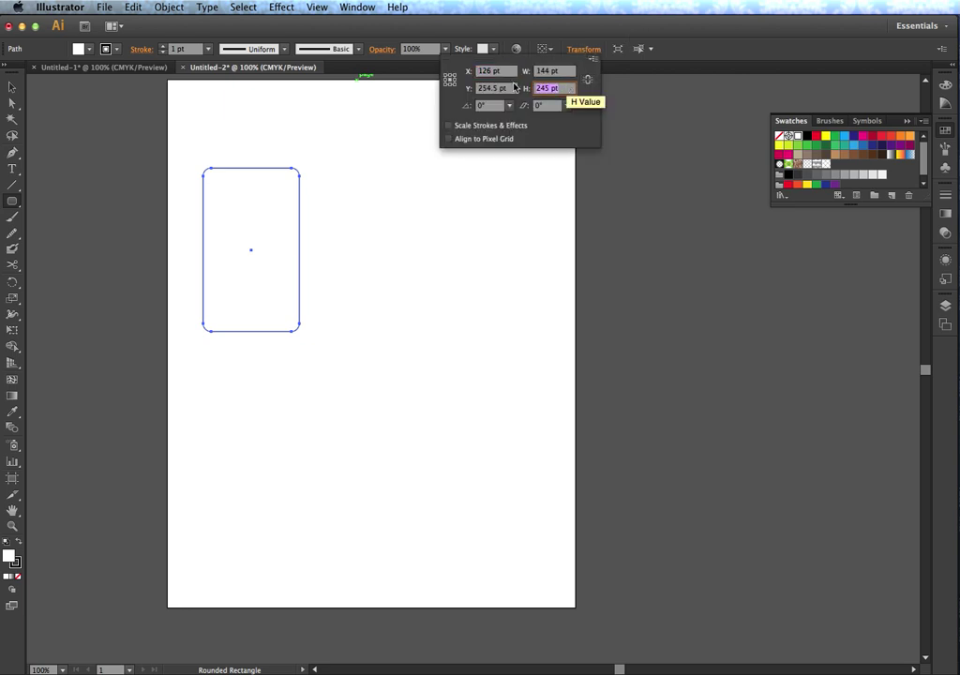
pyautogui.write('3.5')
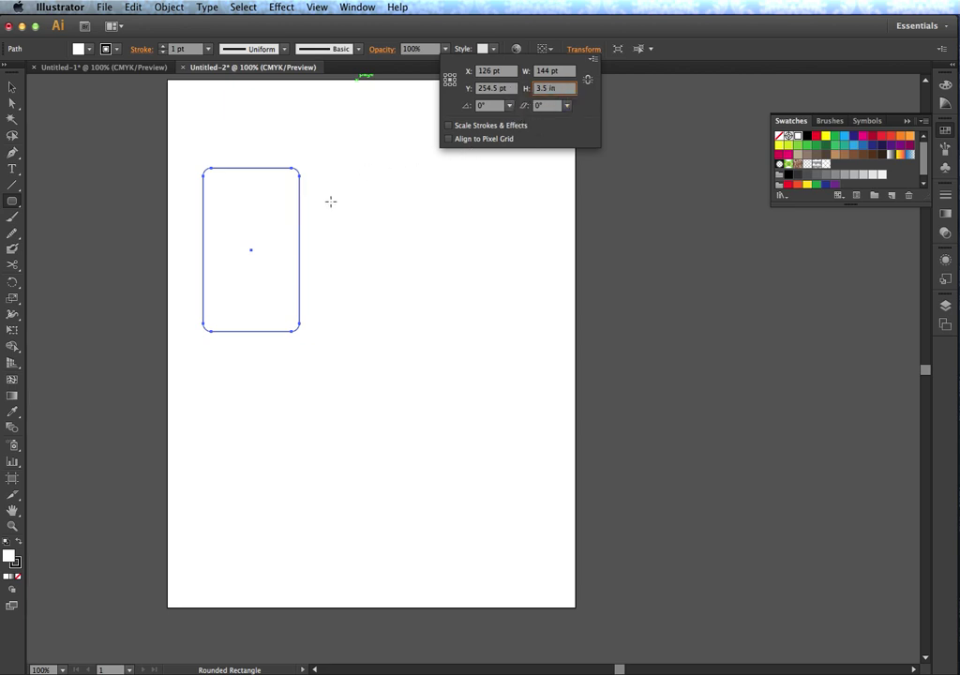
pyautogui.press('Return')
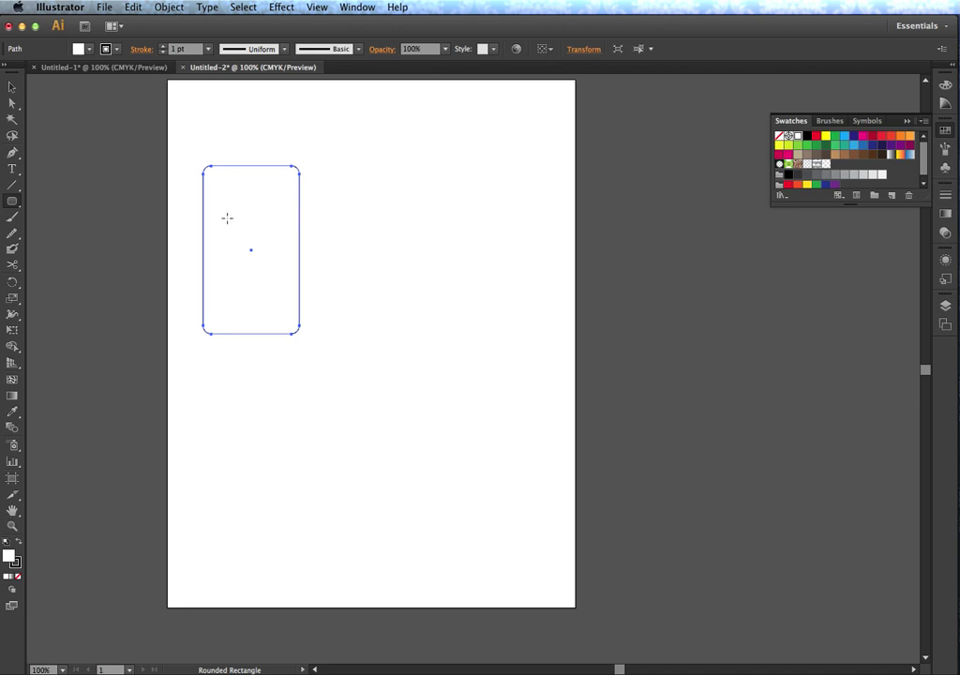
pyautogui.press('super+equal')
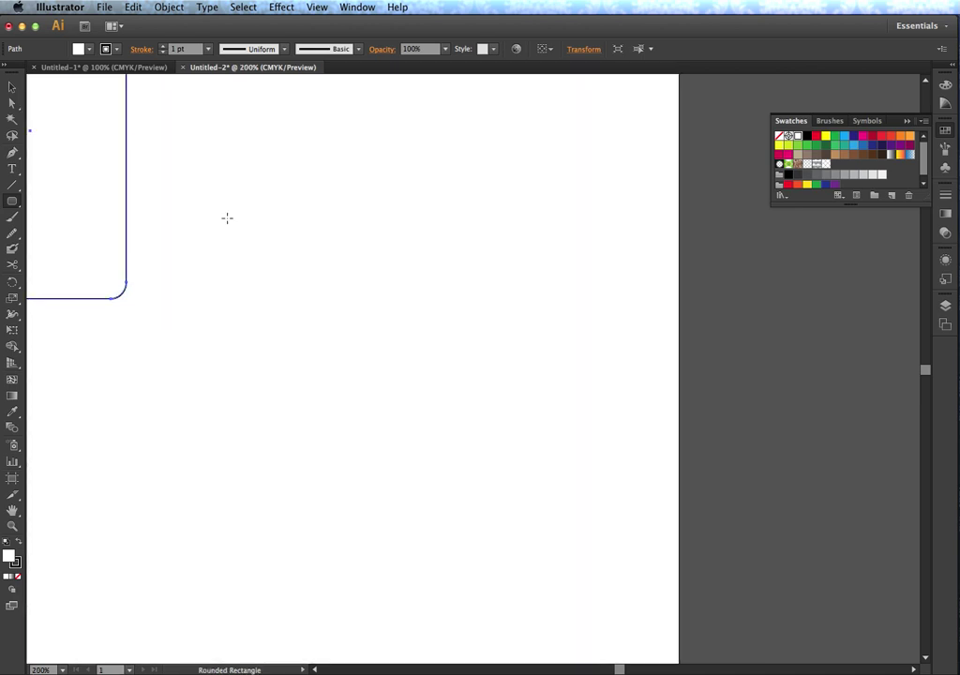
pyautogui.hscroll(-10, 226, 217)
pyautogui.scroll(5, 226, 217)
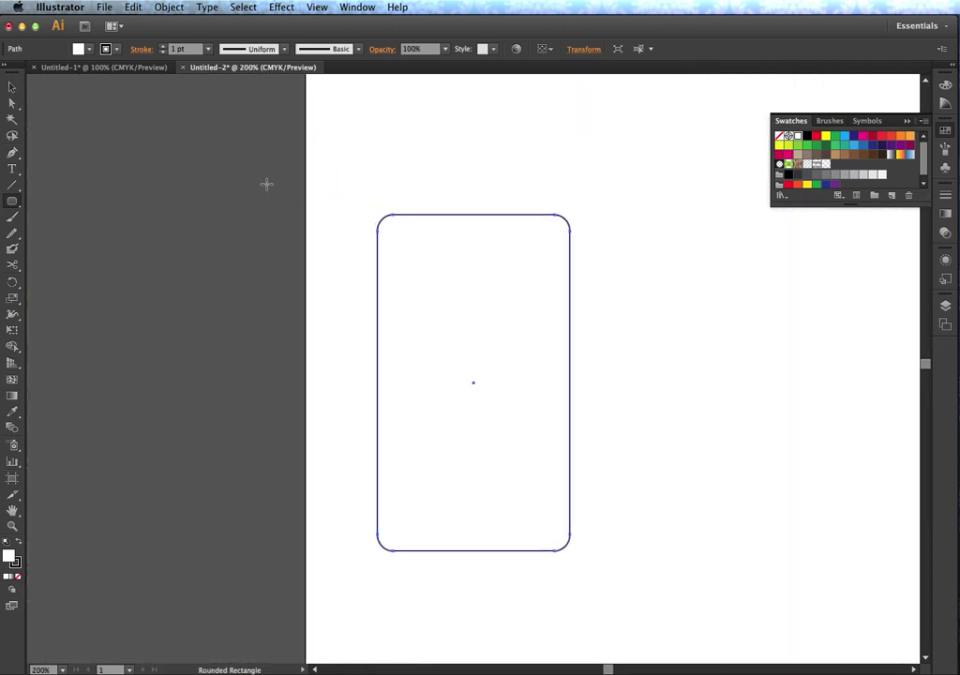
# Apply the Diamond pattern swatch as the rounded rectangle's fill.
pyautogui.click(75, 50)
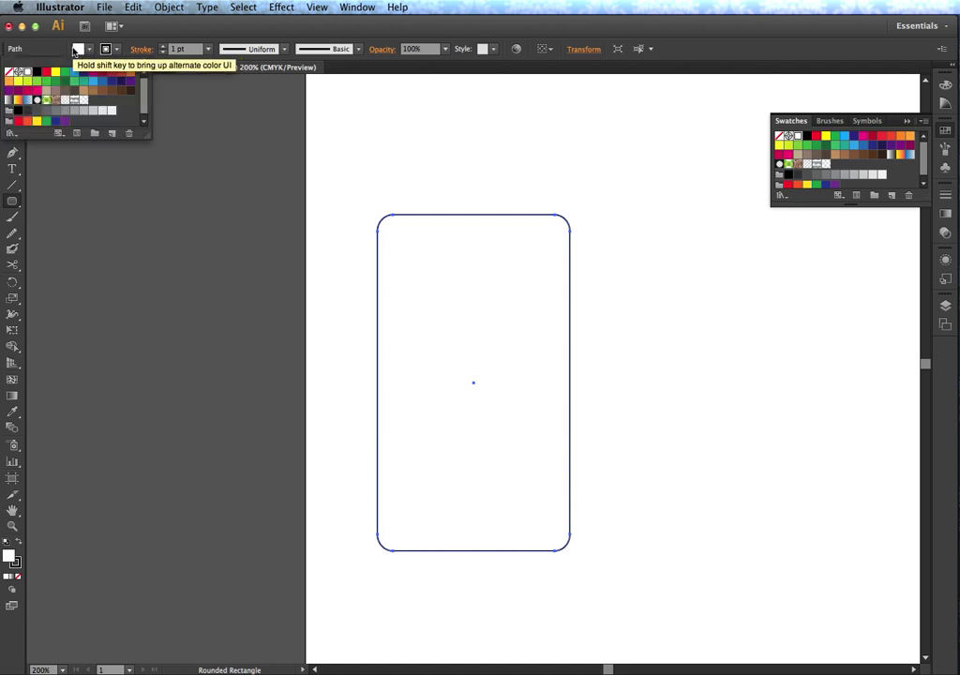
pyautogui.click(75, 99)
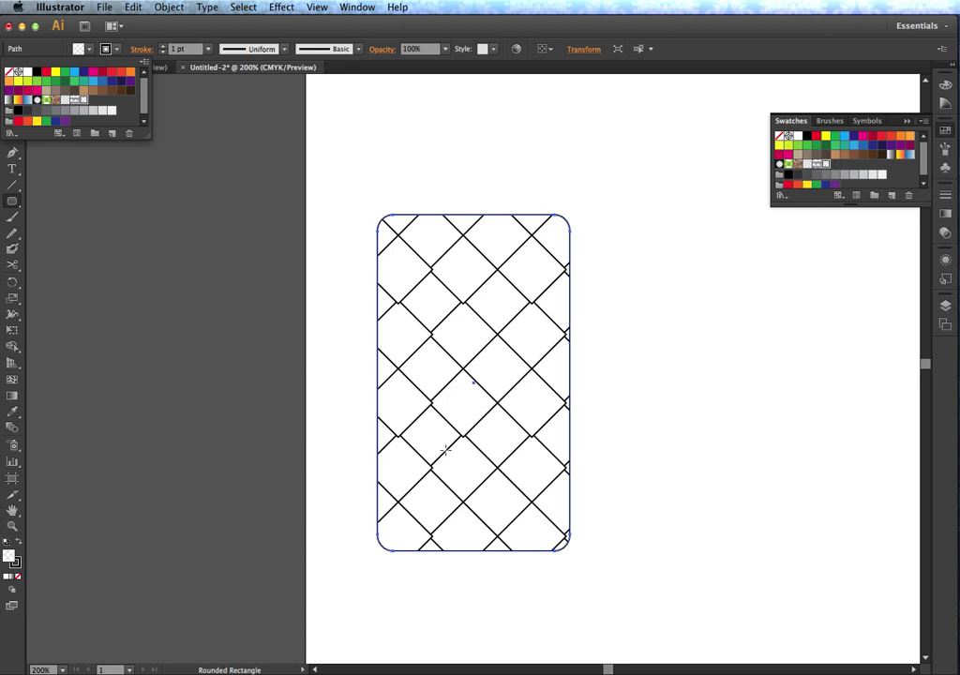
pyautogui.click(11, 222)
pyautogui.click(11, 222)
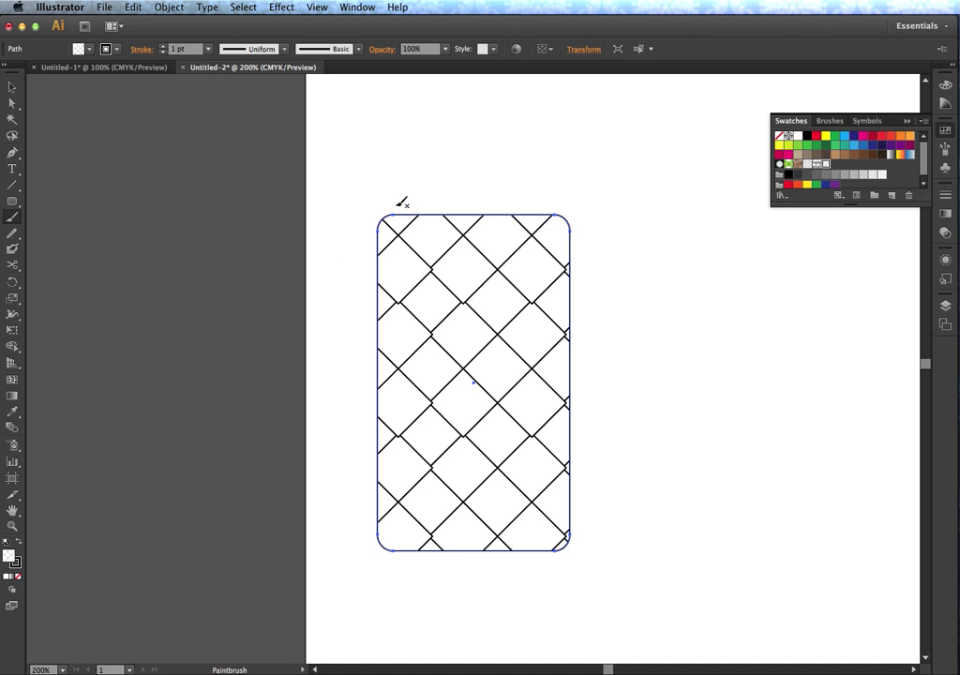
pyautogui.press('space')
# Paint a wavy freehand stroke across the top of the page.
pyautogui.moveTo(681, 265); pyautogui.dragTo(127, 334)
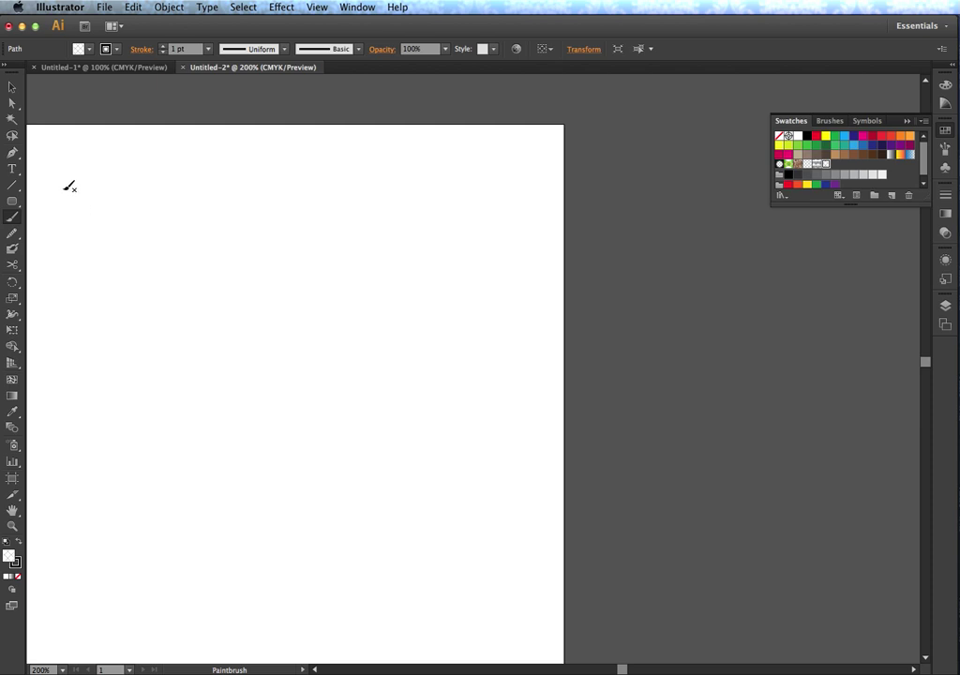
pyautogui.moveTo(65, 187)
pyautogui.mouseDown()
pyautogui.moveTo(242, 235)
pyautogui.moveTo(539, 228)
pyautogui.mouseUp()
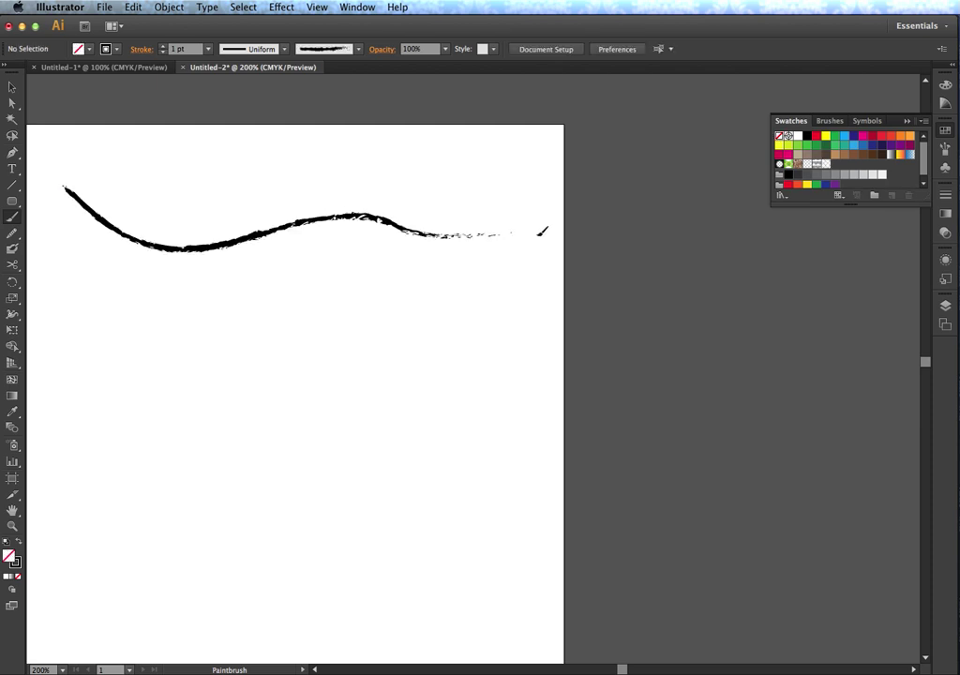
pyautogui.press('v')
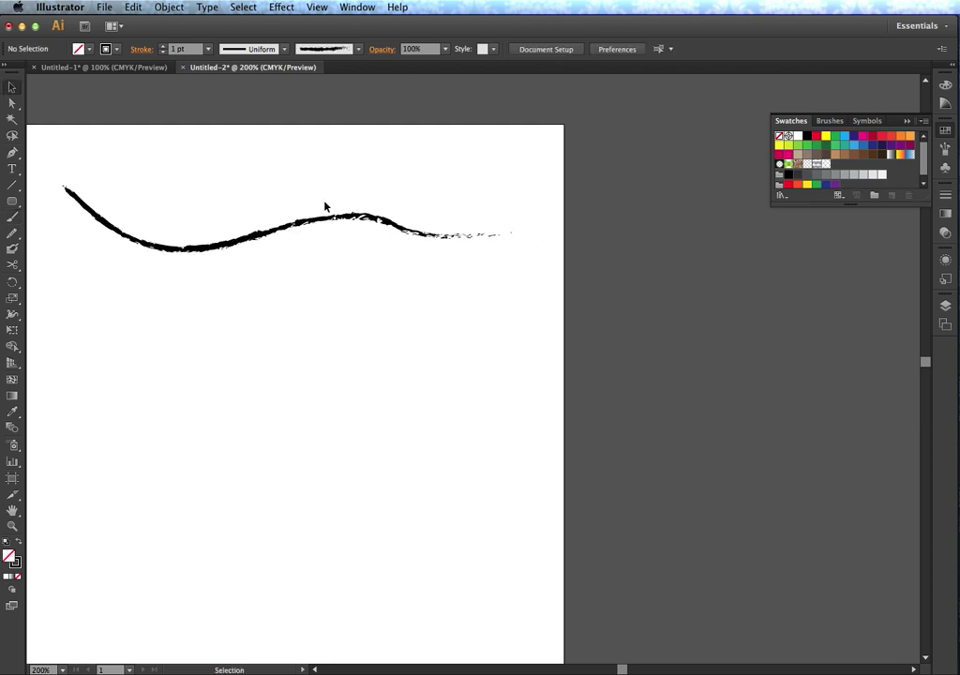
pyautogui.click(328, 221)
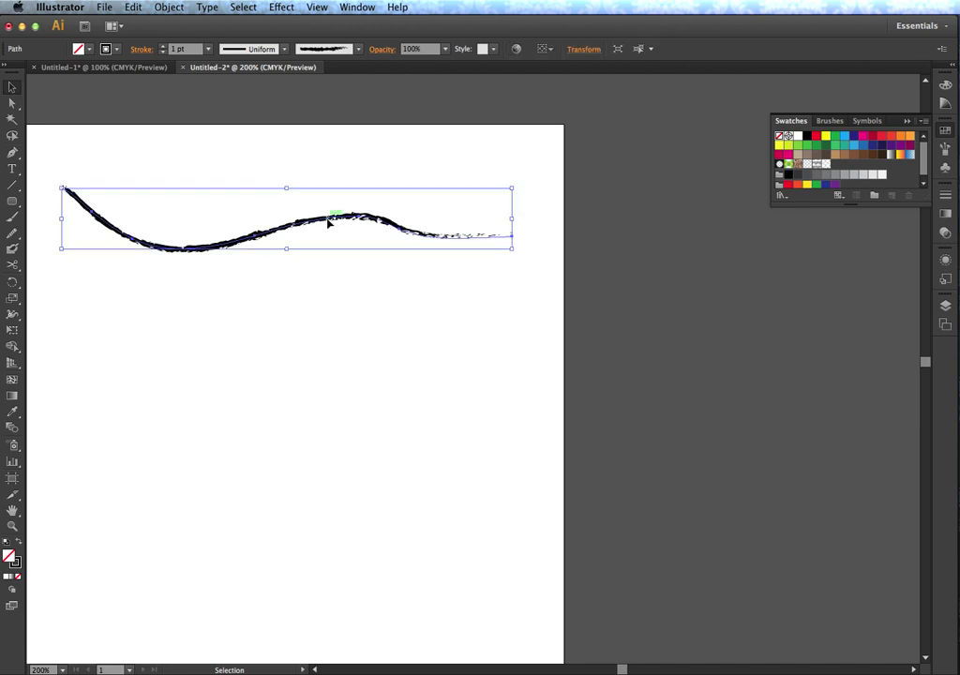
# Switch the wavy stroke to the Basic brush and raise its weight to 12 pt.
pyautogui.click(357, 49)
pyautogui.click(317, 101)
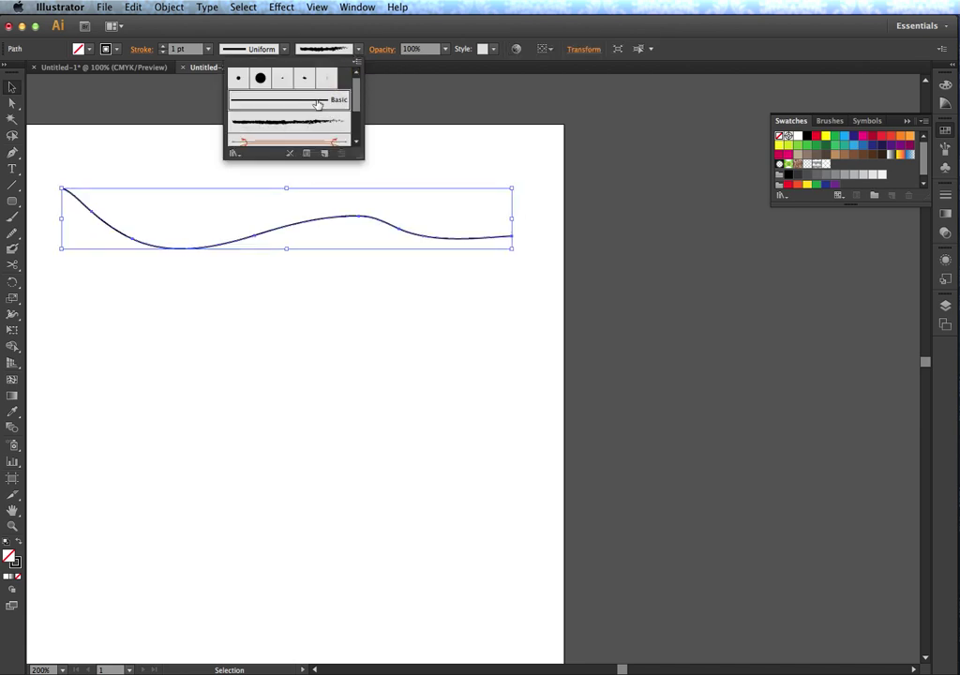
pyautogui.click(162, 51)
pyautogui.click(162, 46)
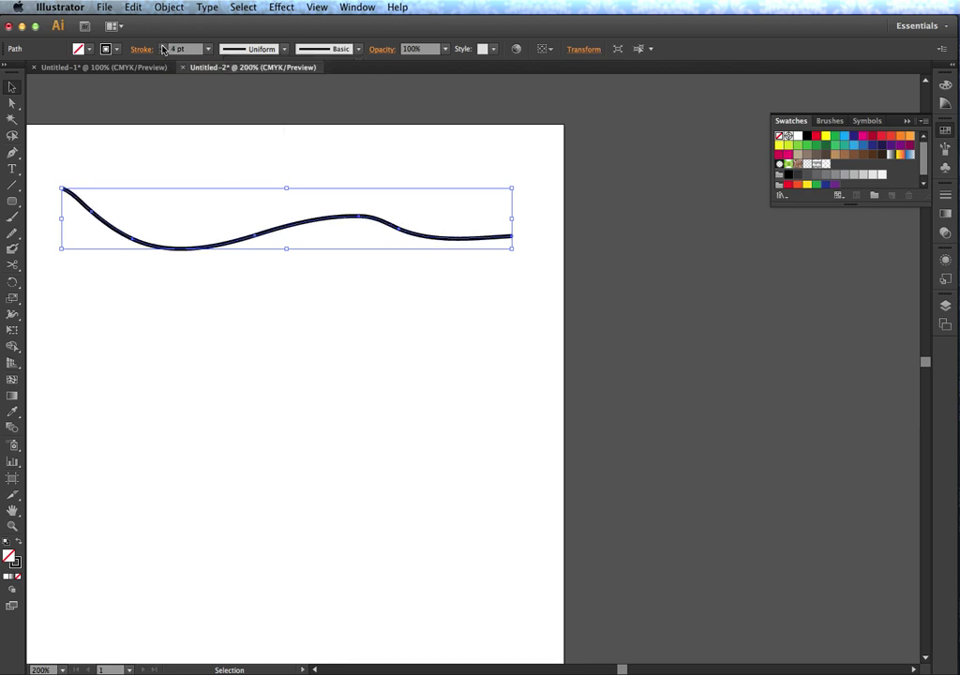
pyautogui.click(163, 46)
pyautogui.click(162, 46)
pyautogui.click(163, 46)
pyautogui.click(162, 46)
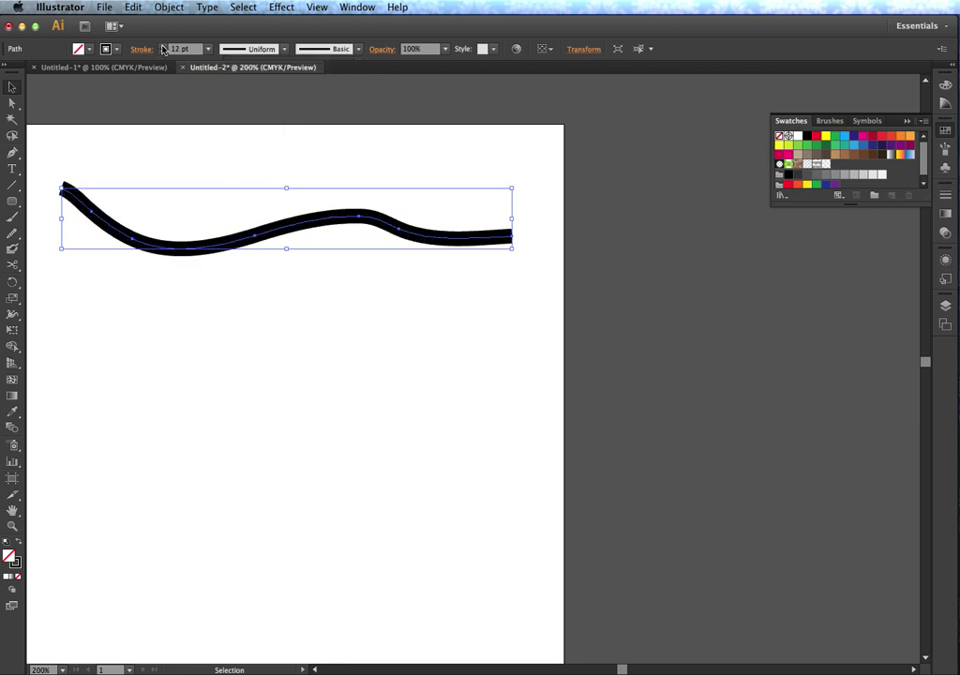
pyautogui.click(162, 46)
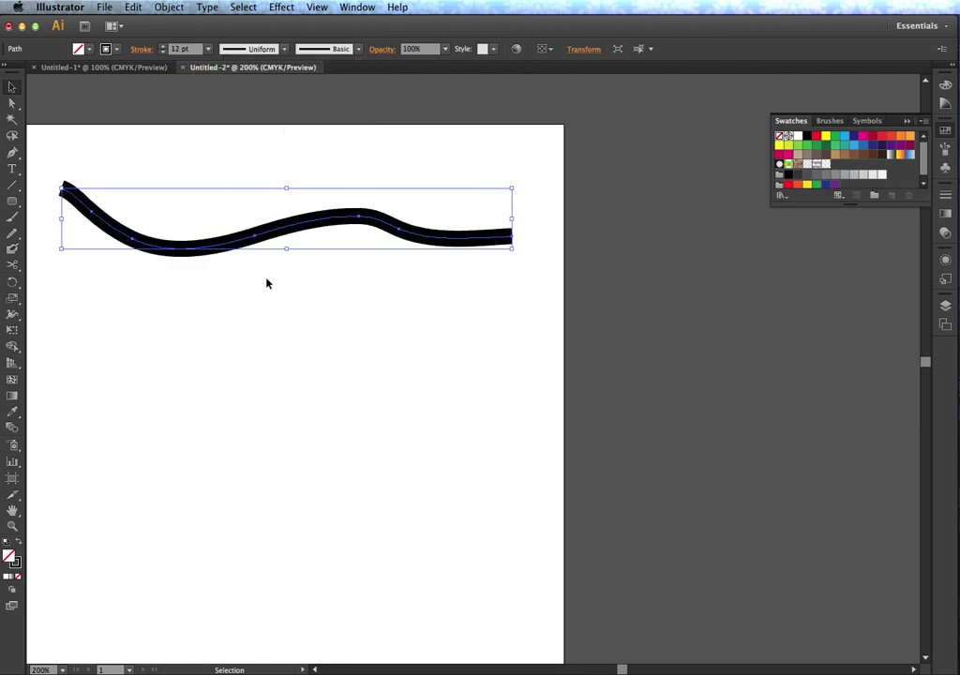
pyautogui.click(945, 259)
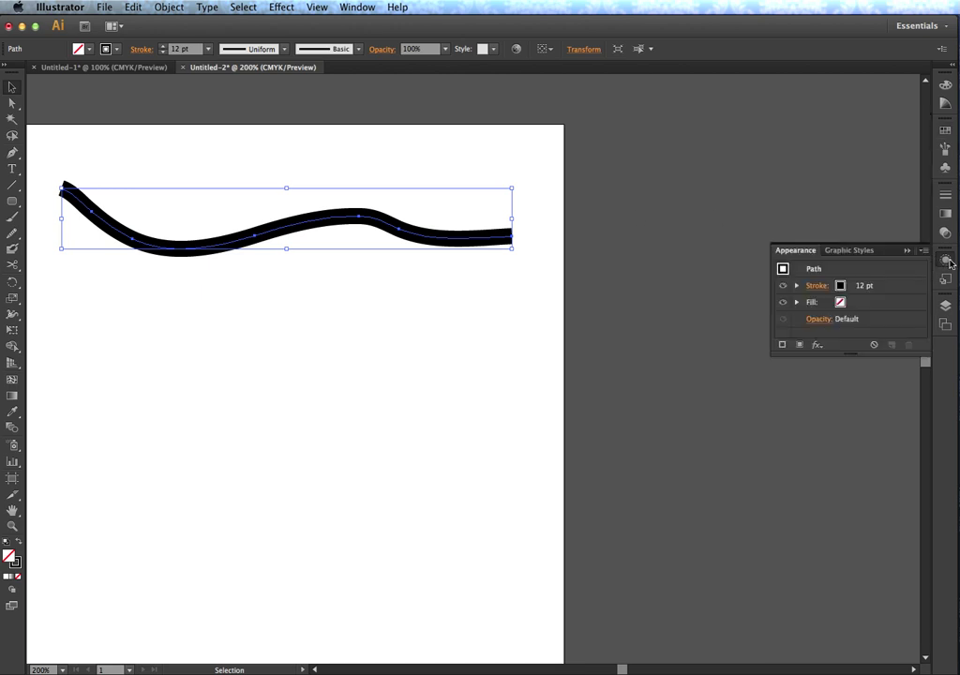
# Add an Arrow 1 arrowhead to the end of the wavy 12 pt stroke.
pyautogui.click(817, 286)
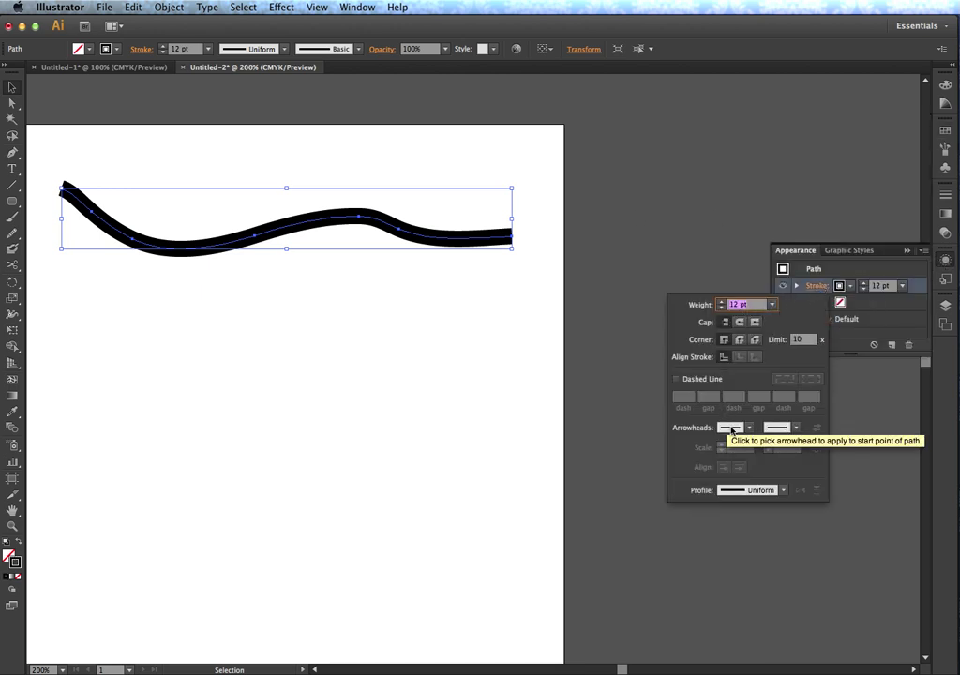
pyautogui.click(796, 428)
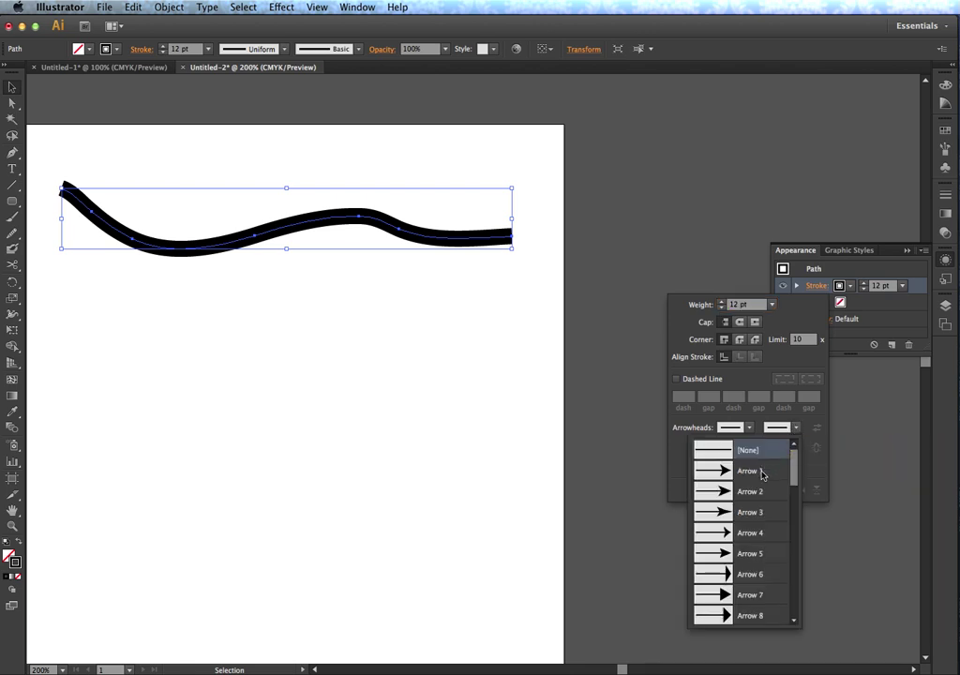
pyautogui.click(714, 532)
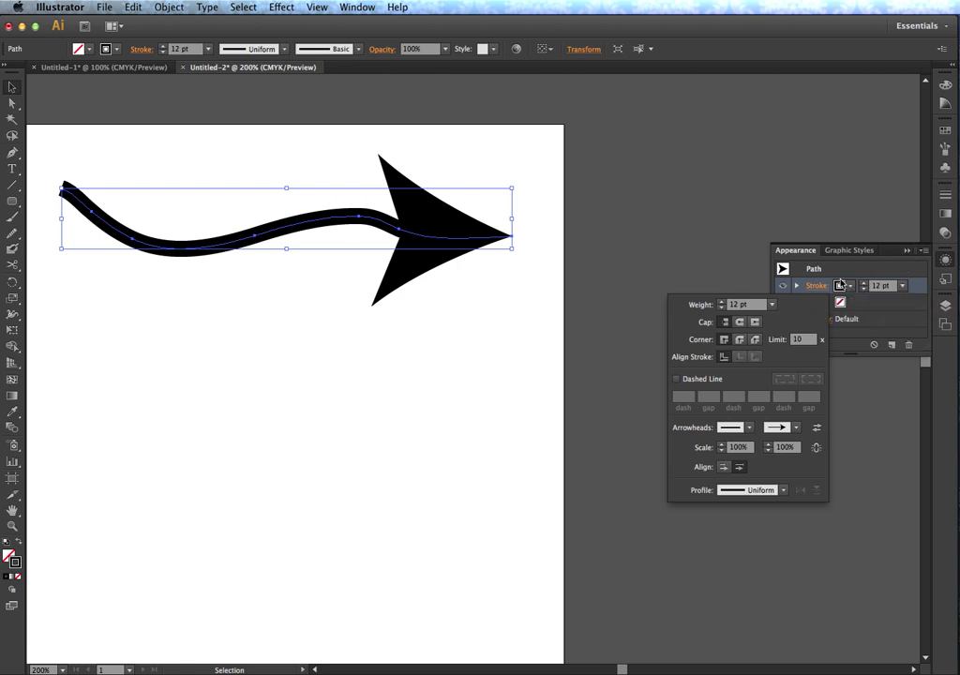
pyautogui.press('Escape')
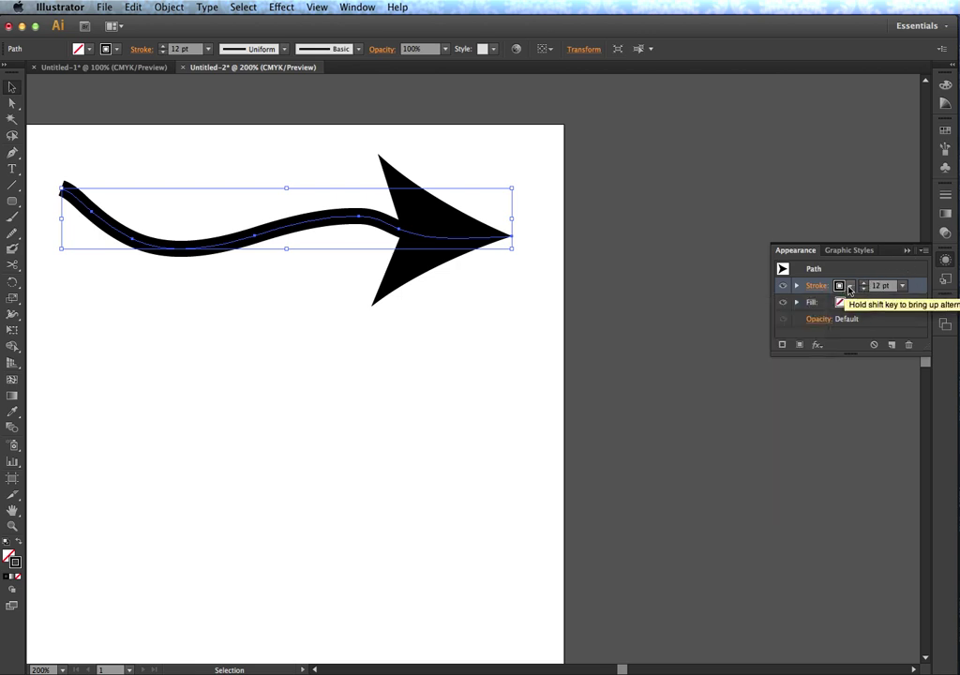
pyautogui.click(850, 288)
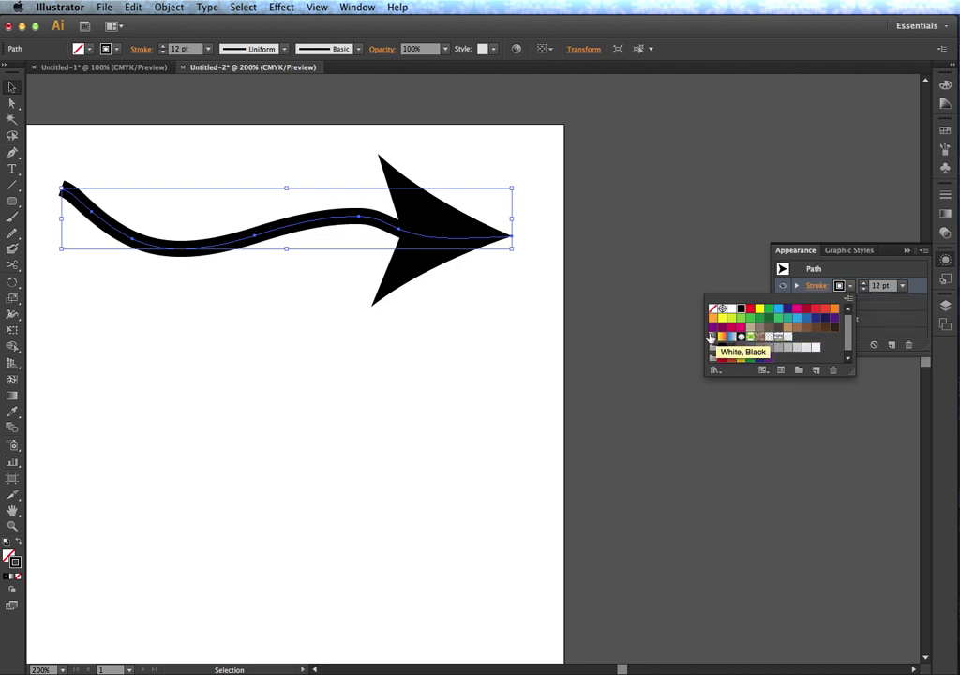
# Give the arrow a gradient stroke and change its dark end to green.
pyautogui.click(712, 338)
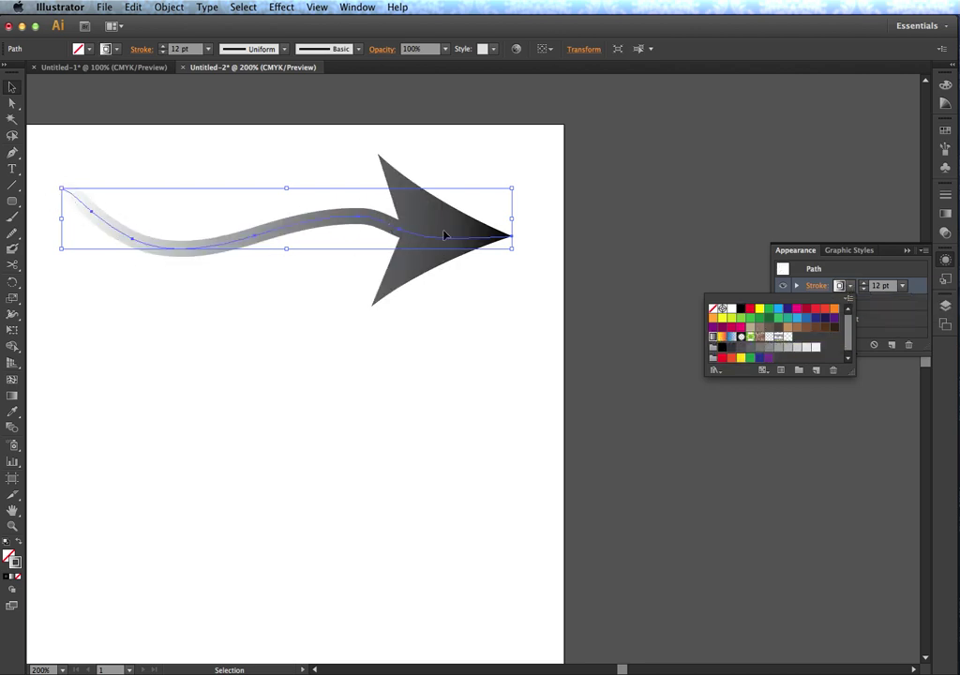
pyautogui.click(945, 215)
pyautogui.click(945, 215)
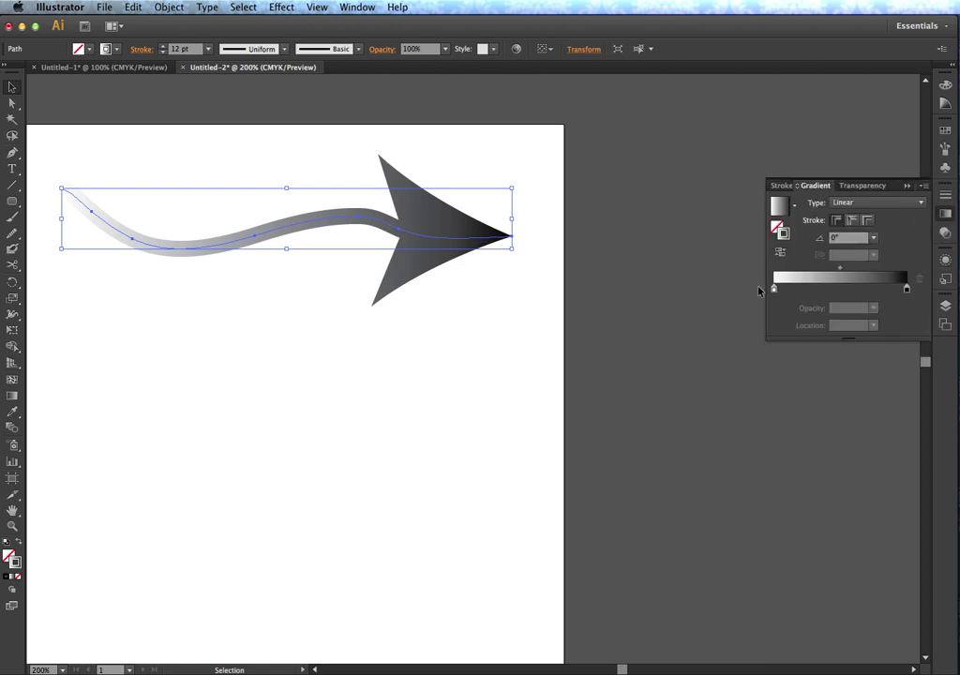
pyautogui.doubleClick(906, 288)
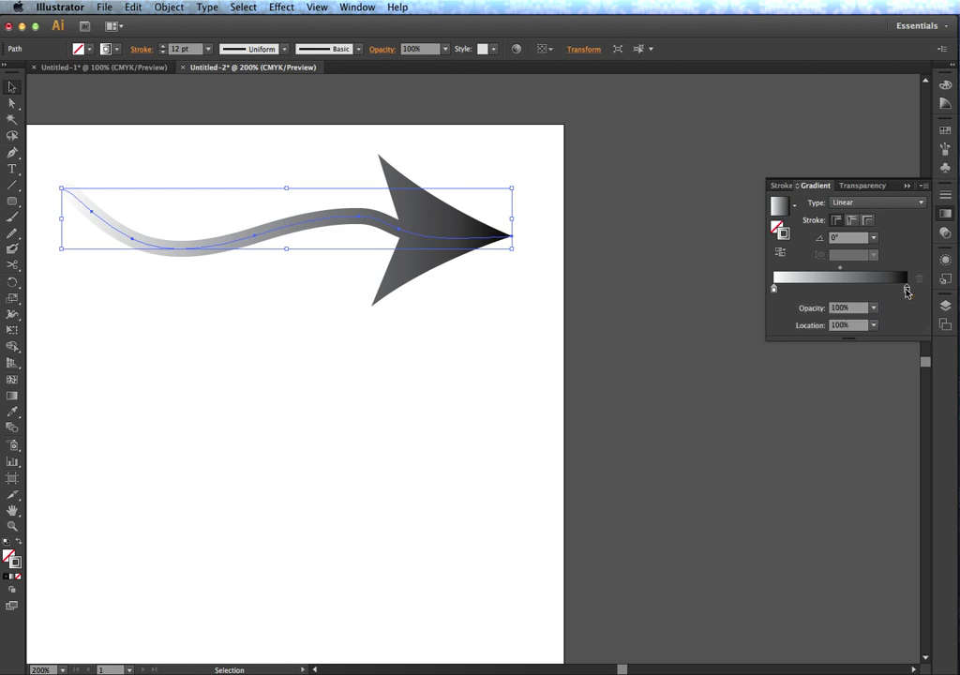
pyautogui.click(812, 424)
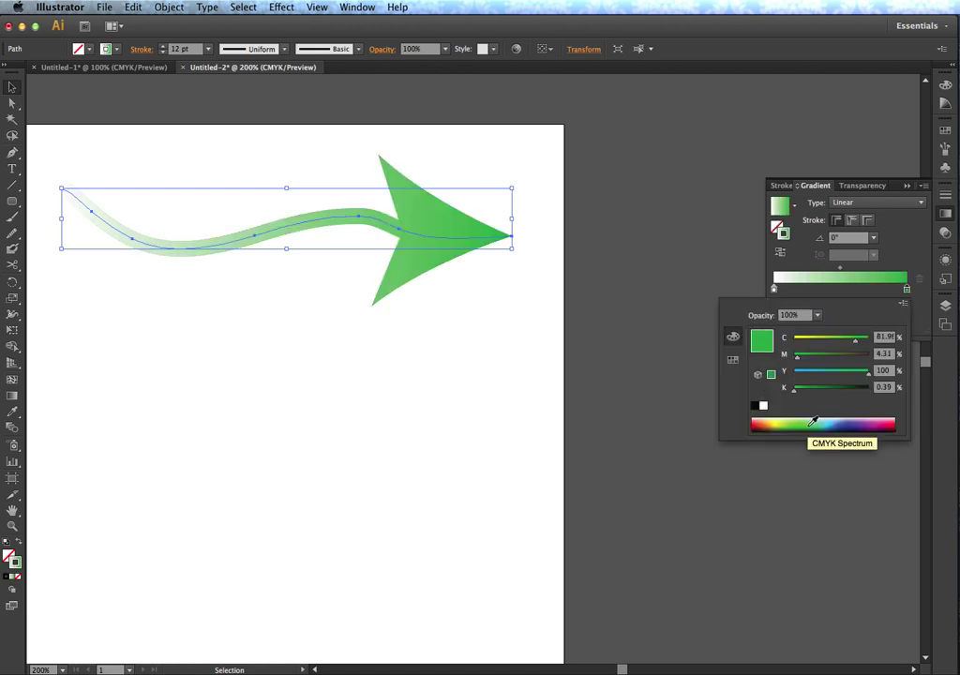
pyautogui.click(776, 288)
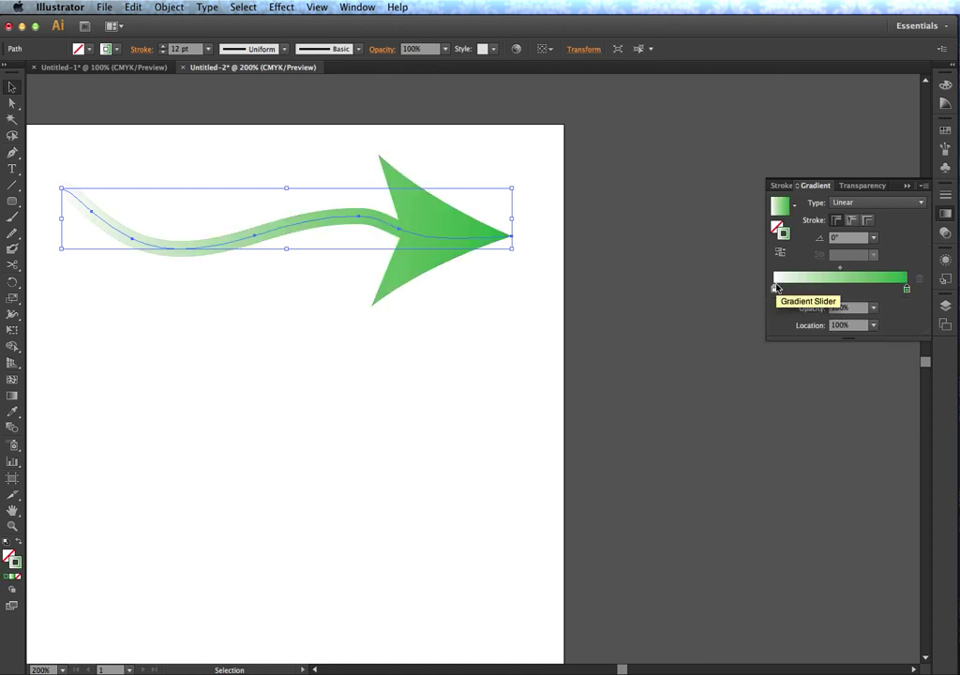
# Add a yellow-green colour stop midway along the stroke gradient.
pyautogui.click(836, 287)
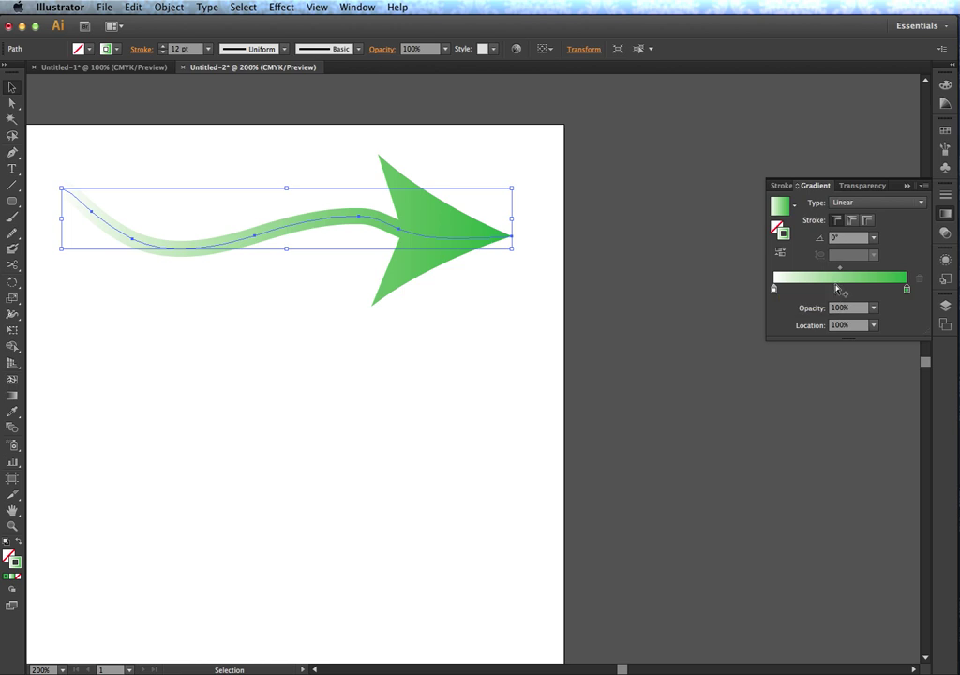
pyautogui.doubleClick(837, 288)
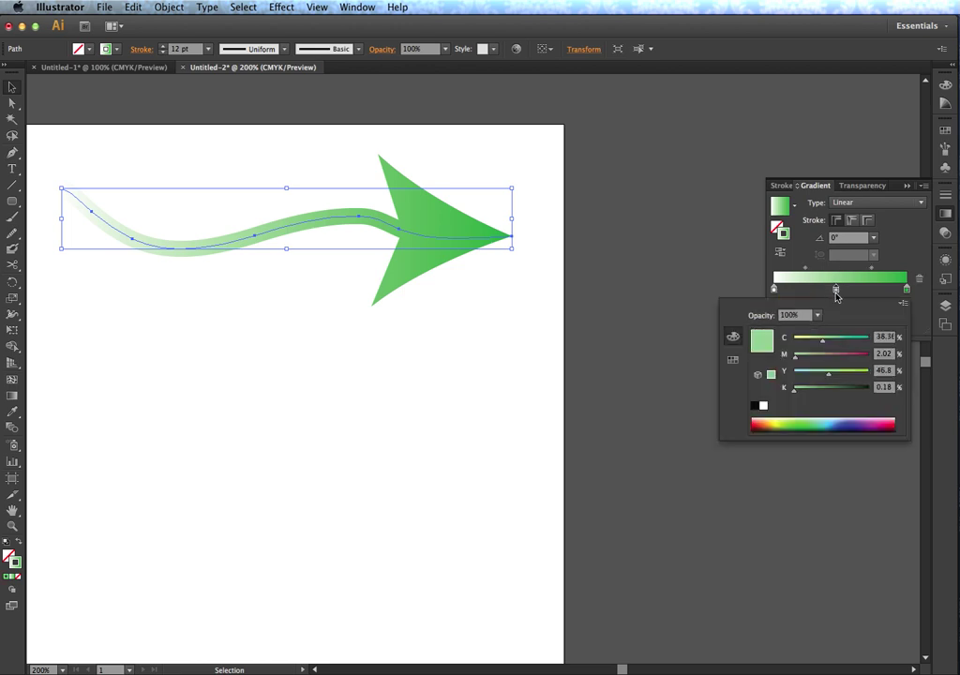
pyautogui.click(780, 422)
pyautogui.click(642, 242)
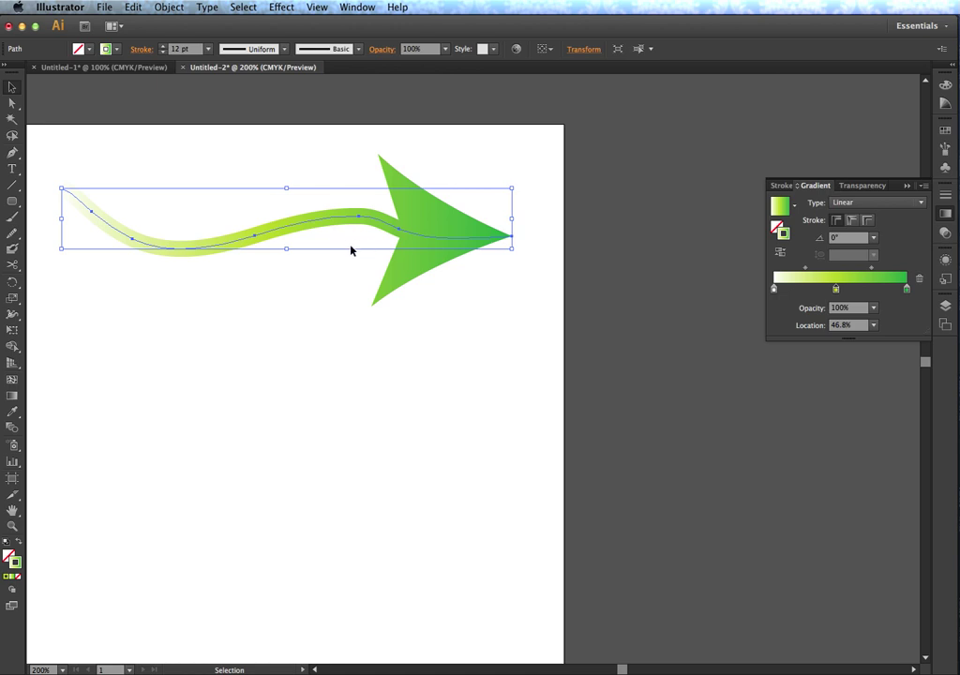
pyautogui.click(77, 68)
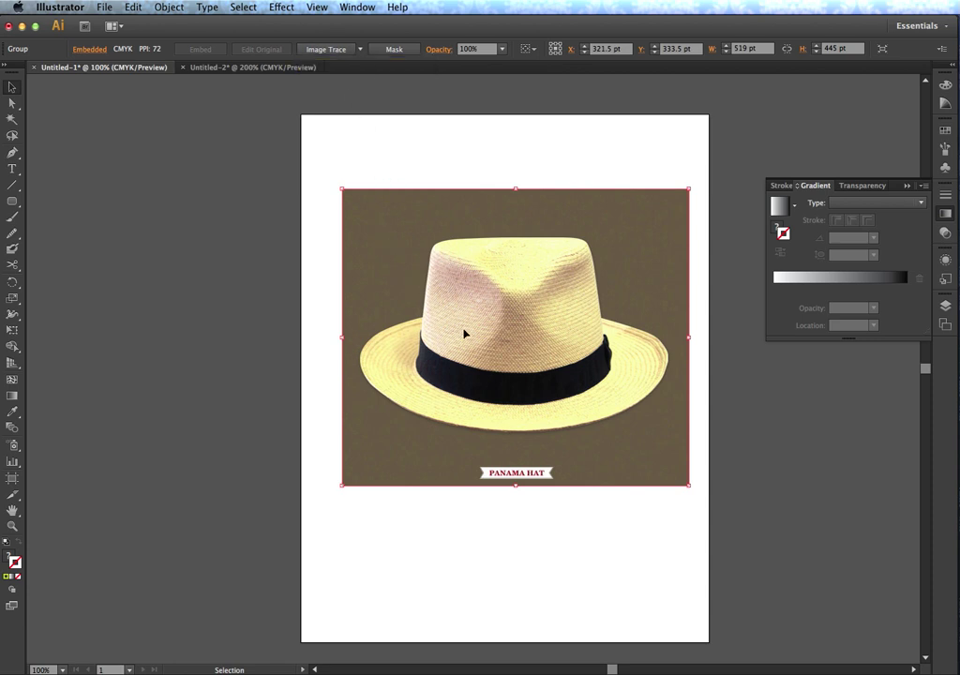
# Trace the Panama hat photo with the Black and White Logo preset and expand it into paths.
pyautogui.click(361, 51)
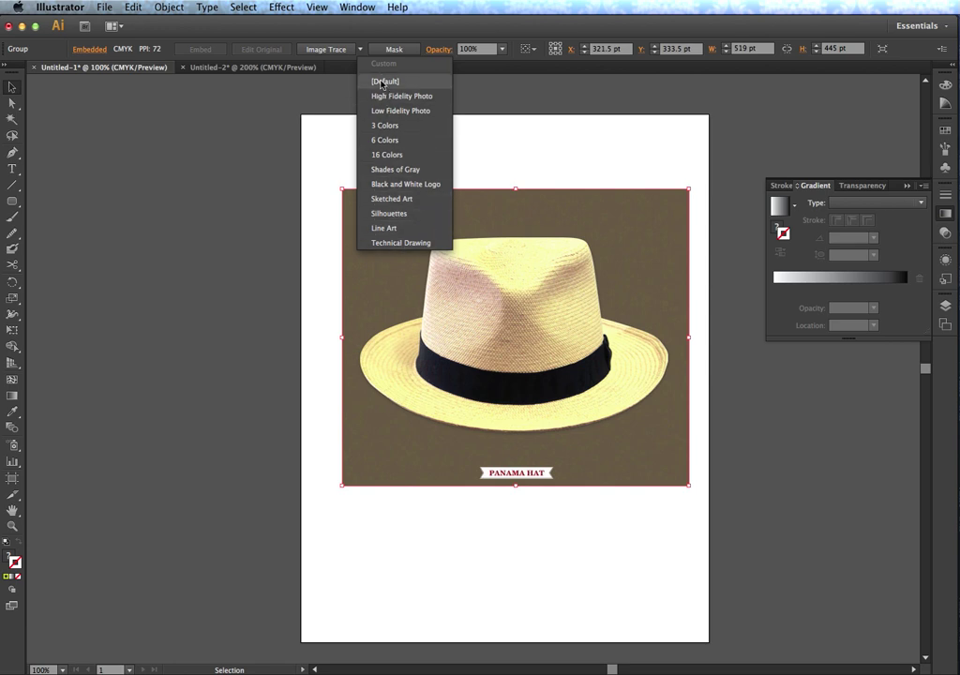
pyautogui.click(393, 184)
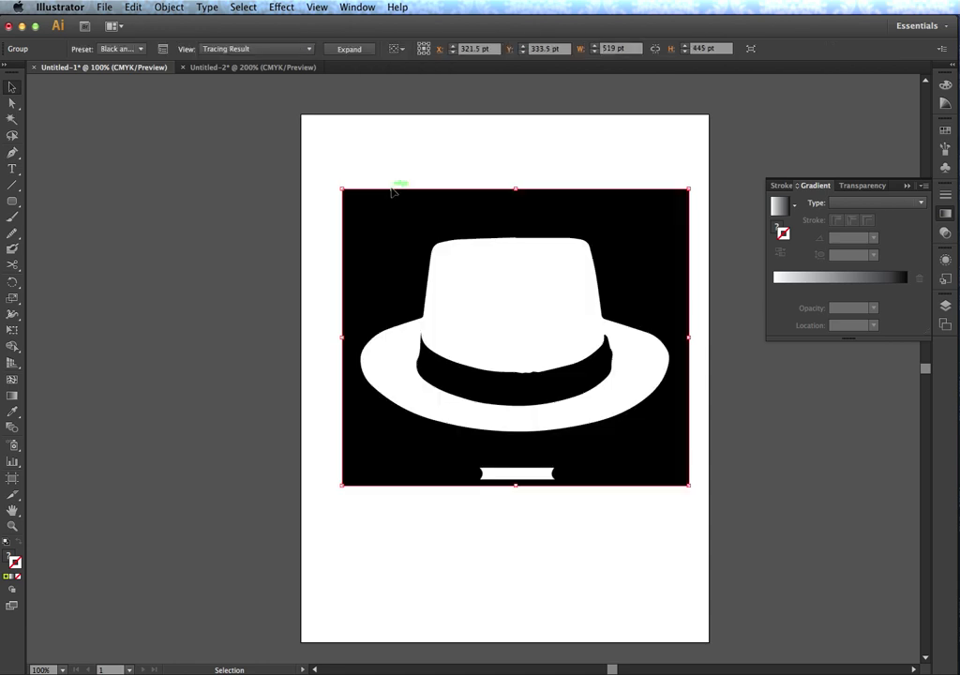
pyautogui.click(348, 48)
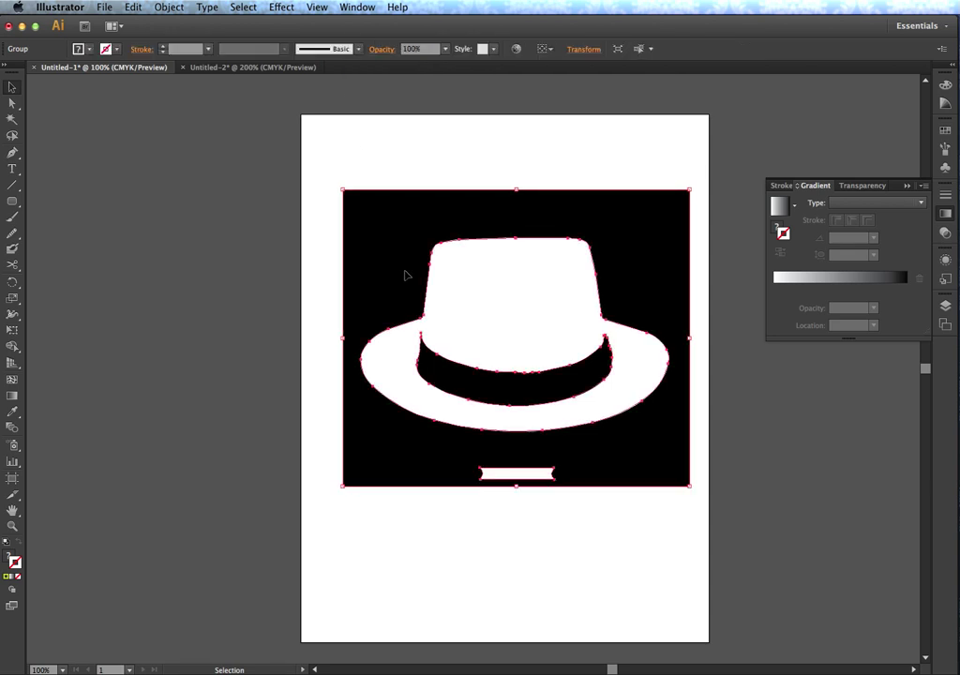
# Zoom in on the hat band and smooth the bumps along its top edge with the Smooth tool.
pyautogui.hotkey('ctrl', '=')
pyautogui.hotkey('ctrl', '=')
pyautogui.hotkey('ctrl', '=')
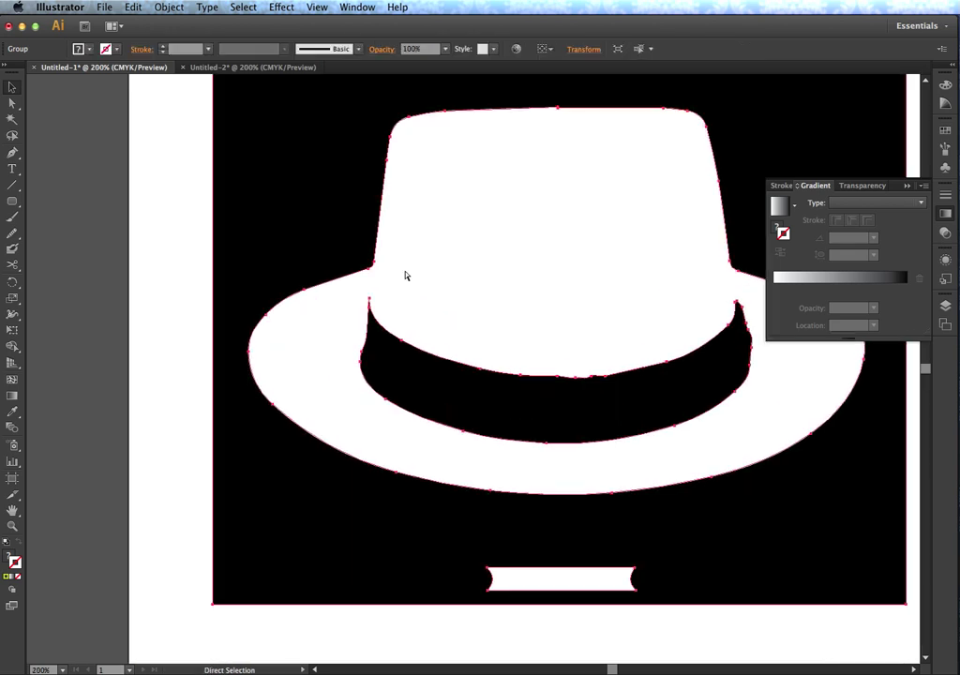
pyautogui.press('super+equal')
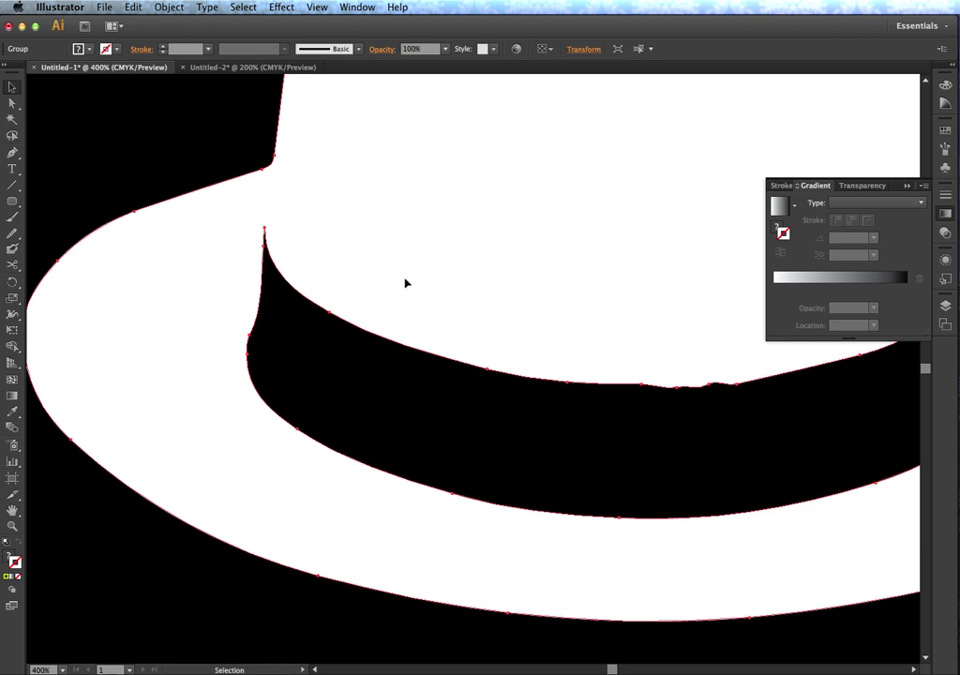
pyautogui.press('space')
pyautogui.moveTo(524, 358); pyautogui.dragTo(301, 343)
pyautogui.click(13, 233)
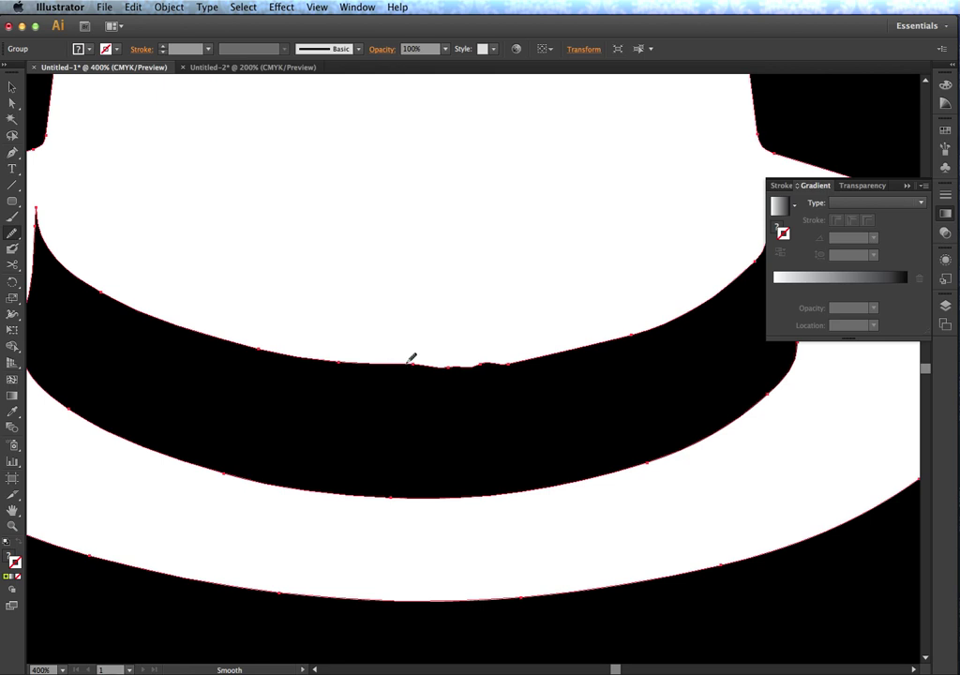
pyautogui.moveTo(411, 359)
pyautogui.mouseDown()
pyautogui.moveTo(482, 366)
pyautogui.moveTo(538, 356)
pyautogui.moveTo(374, 366)
pyautogui.mouseUp()
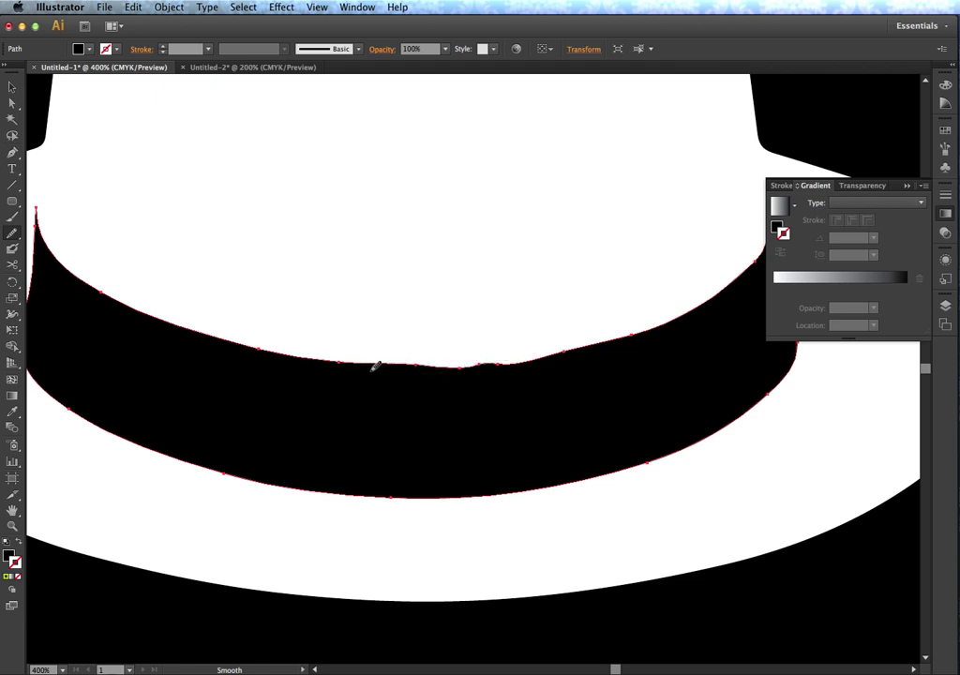
pyautogui.moveTo(460, 367)
pyautogui.mouseDown()
pyautogui.moveTo(531, 360)
pyautogui.moveTo(443, 371)
pyautogui.moveTo(433, 370)
pyautogui.moveTo(469, 364)
pyautogui.moveTo(331, 359)
pyautogui.moveTo(473, 366)
pyautogui.moveTo(602, 341)
pyautogui.mouseUp()
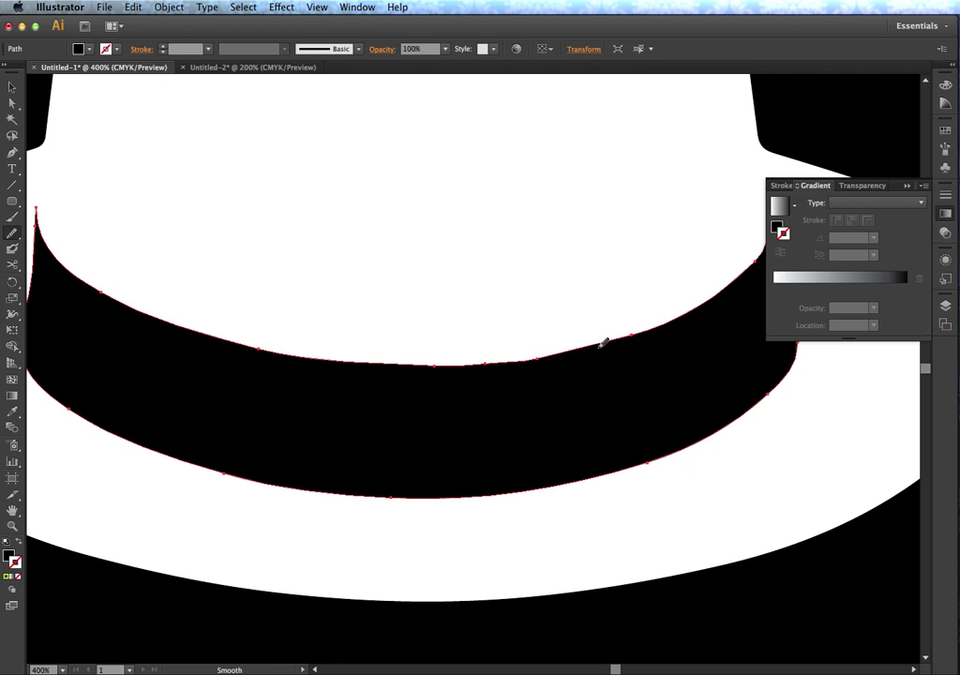
# Smooth the hat band's right edge and round off its tip.
pyautogui.moveTo(637, 295); pyautogui.dragTo(373, 382)
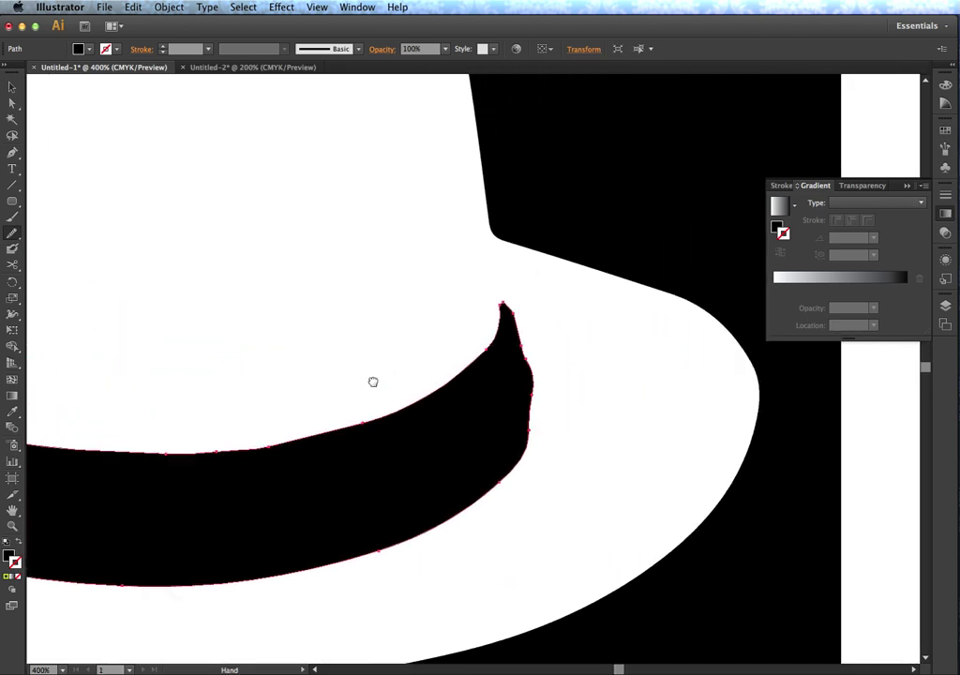
pyautogui.moveTo(526, 344); pyautogui.dragTo(536, 398)
pyautogui.moveTo(512, 302)
pyautogui.mouseDown()
pyautogui.moveTo(532, 367)
pyautogui.moveTo(521, 323)
pyautogui.mouseUp()
pyautogui.press('space')
# Zoom in closely on the crown's top edge and smooth the small step there.
pyautogui.moveTo(368, 323); pyautogui.dragTo(523, 521)
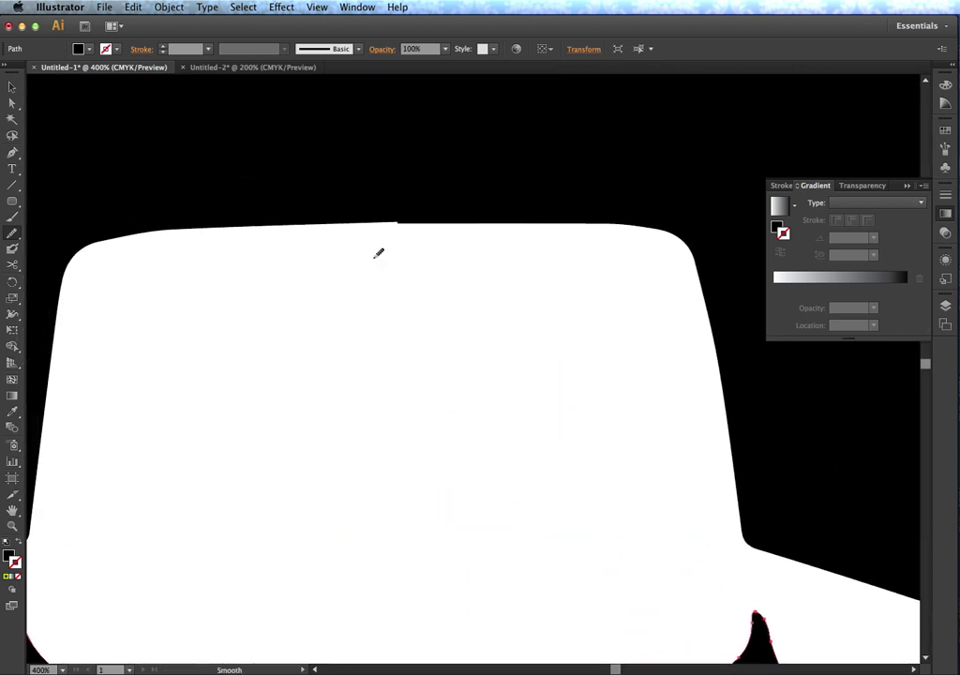
pyautogui.press('super+equal')
pyautogui.press('super+equal')
pyautogui.press('super+equal')
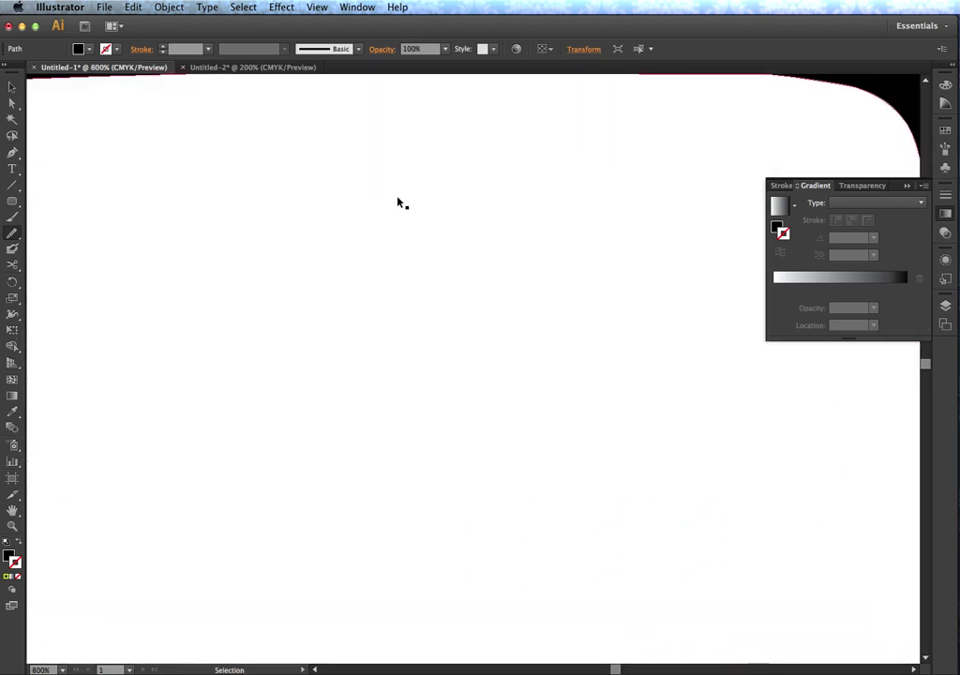
pyautogui.press('space')
pyautogui.moveTo(324, 166); pyautogui.dragTo(413, 478)
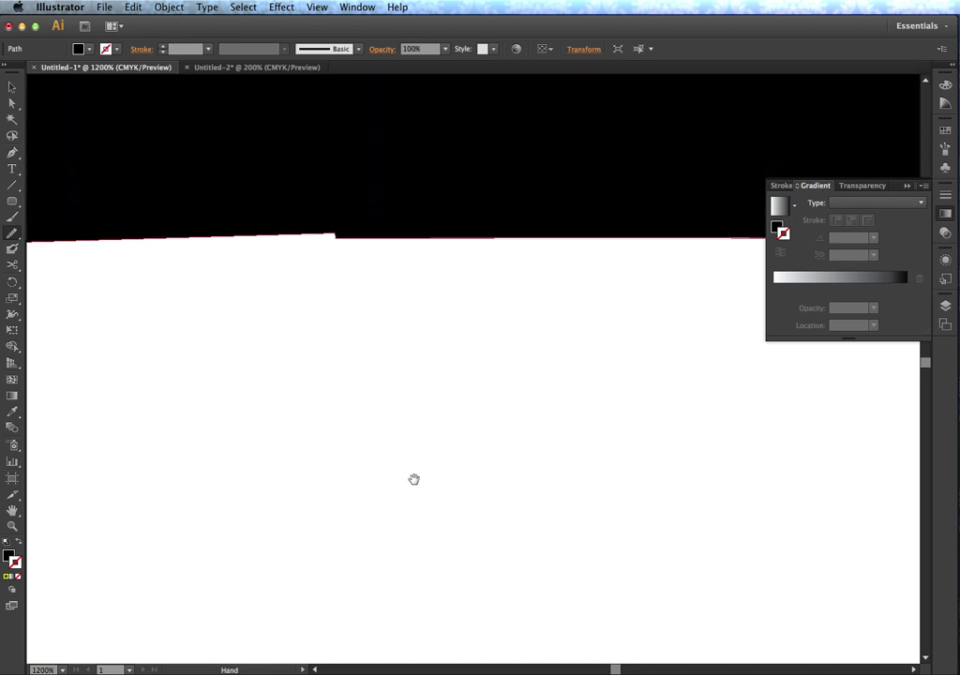
pyautogui.press('v')
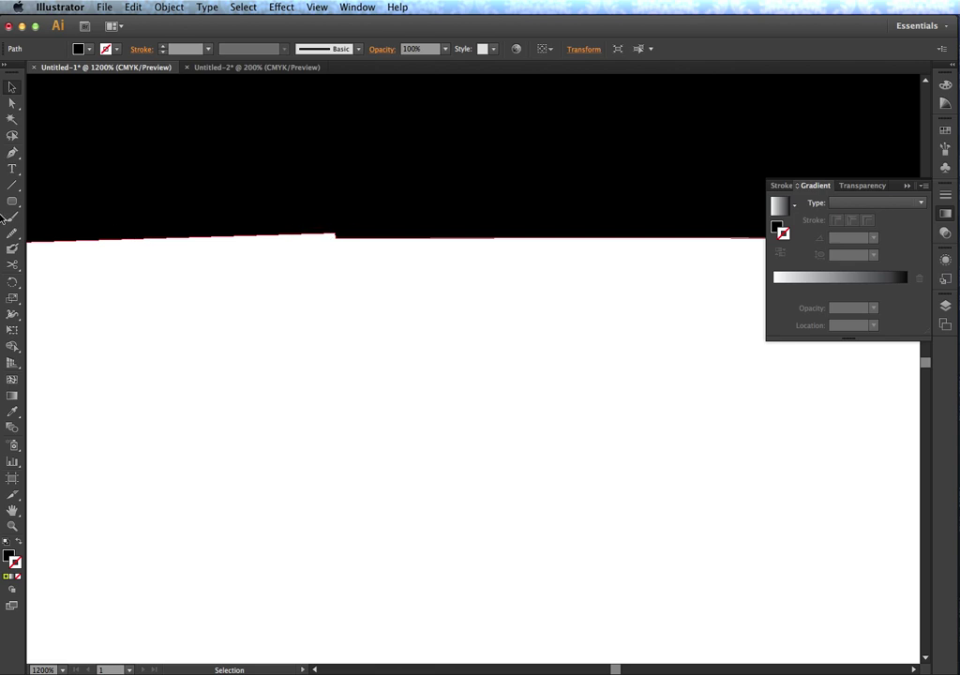
pyautogui.click(12, 232)
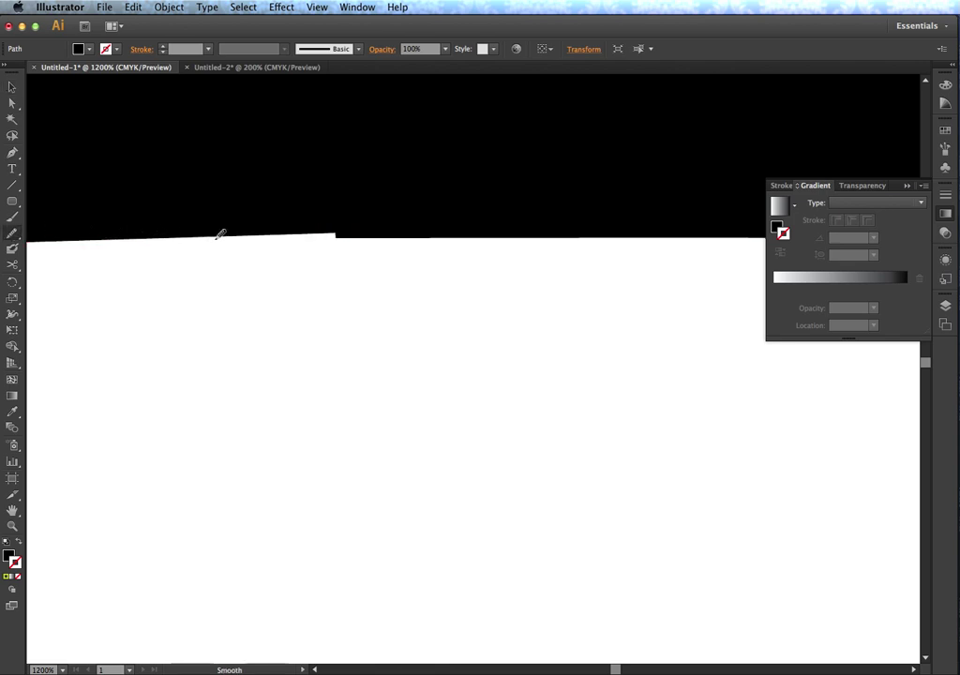
pyautogui.moveTo(241, 232); pyautogui.dragTo(343, 233)
# Drag the stray crown anchor down with Direct Selection to level the edge, then zoom out.
pyautogui.press('v')
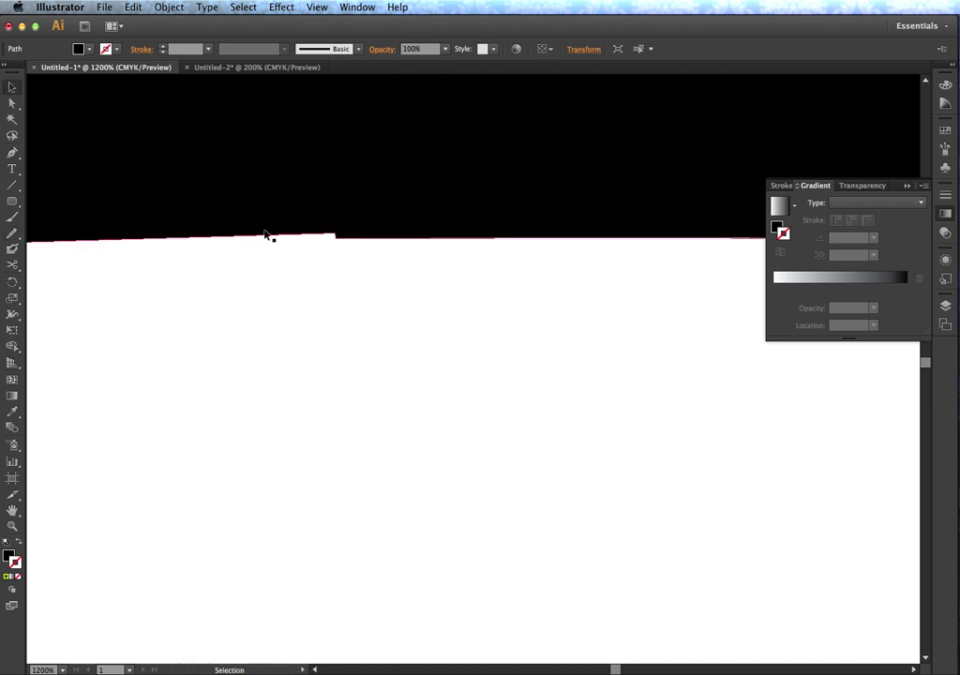
pyautogui.moveTo(265, 236); pyautogui.dragTo(334, 242)
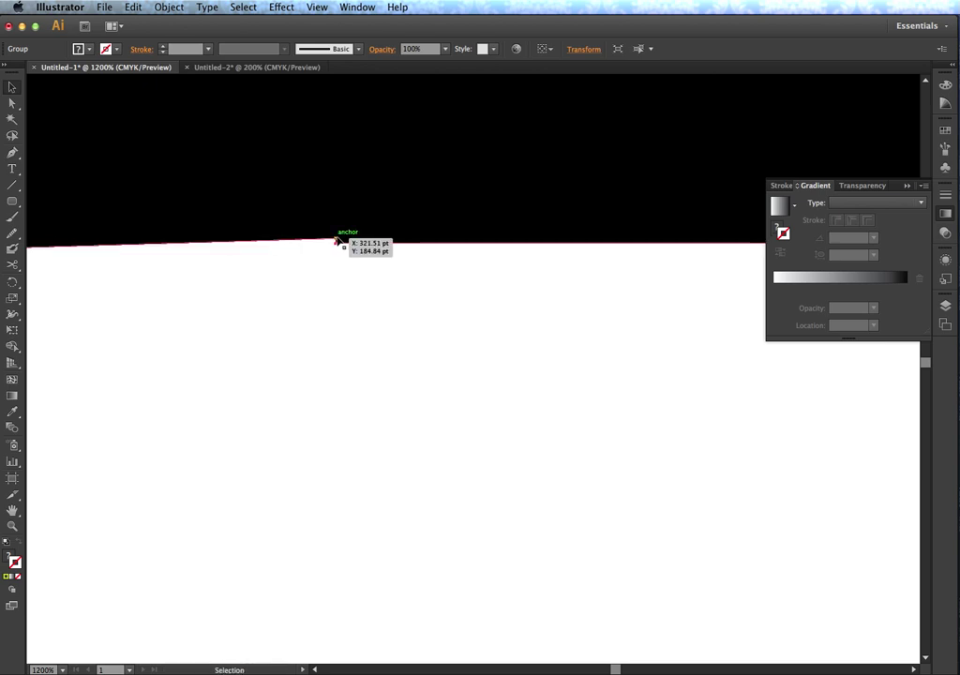
pyautogui.press('a')
pyautogui.moveTo(336, 242); pyautogui.dragTo(340, 247)
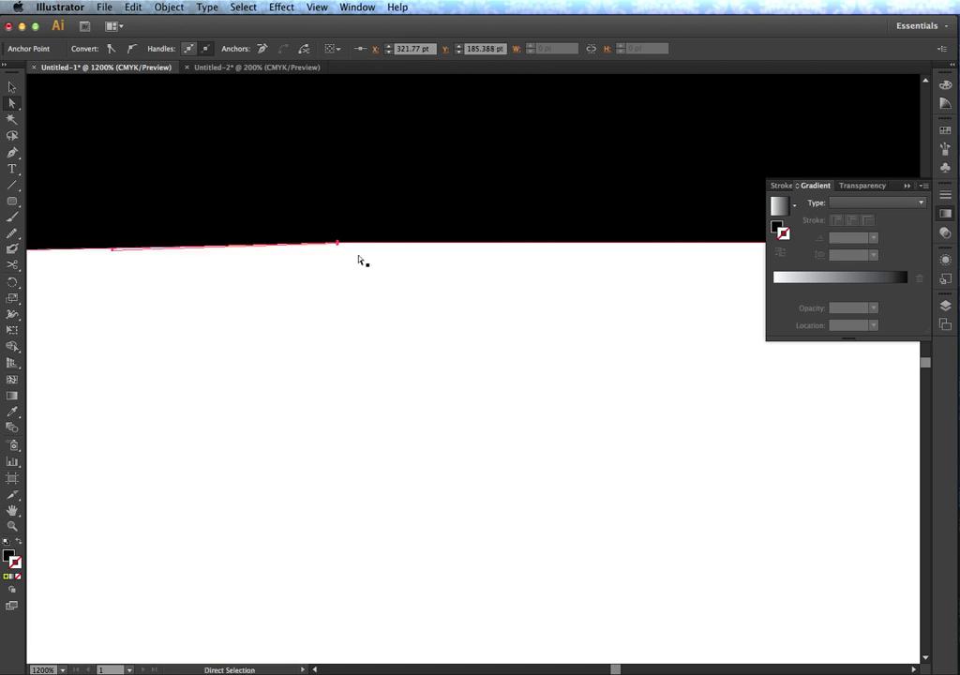
pyautogui.press('super+minus')
pyautogui.press('super+minus')
pyautogui.press('super+minus')
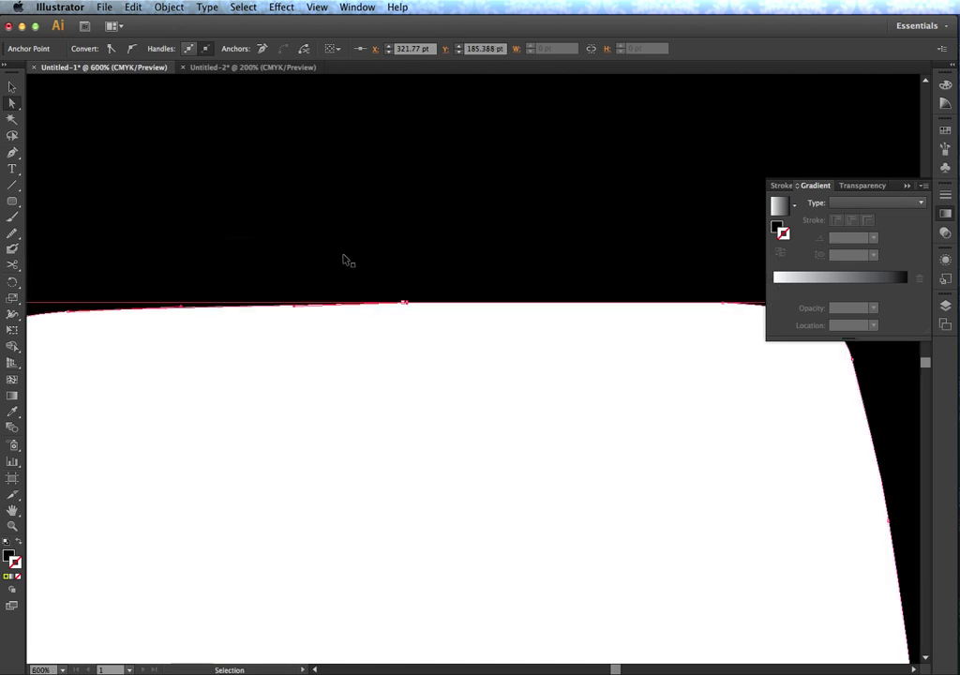
pyautogui.press('super+minus')
pyautogui.click(365, 217)
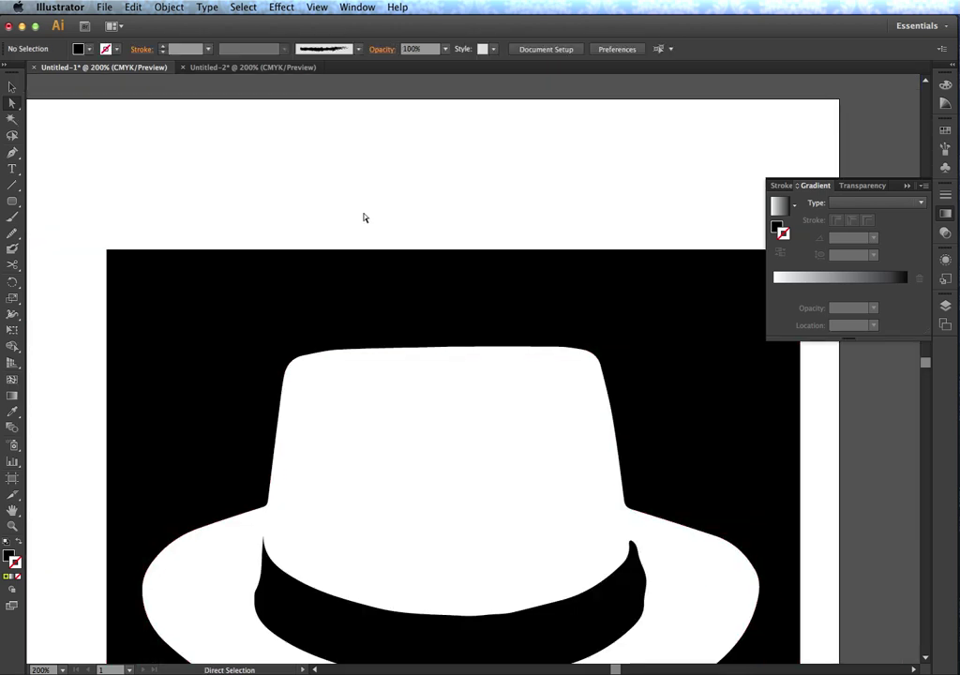
pyautogui.scroll(-1, 365, 217)
pyautogui.scroll(-5, 365, 217)
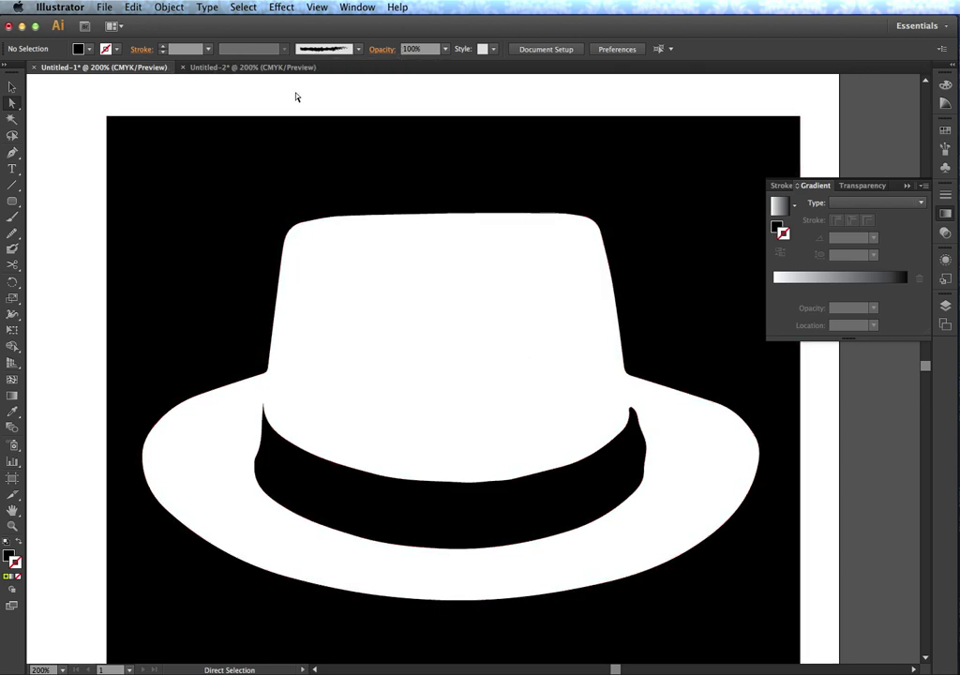
pyautogui.click(219, 68)
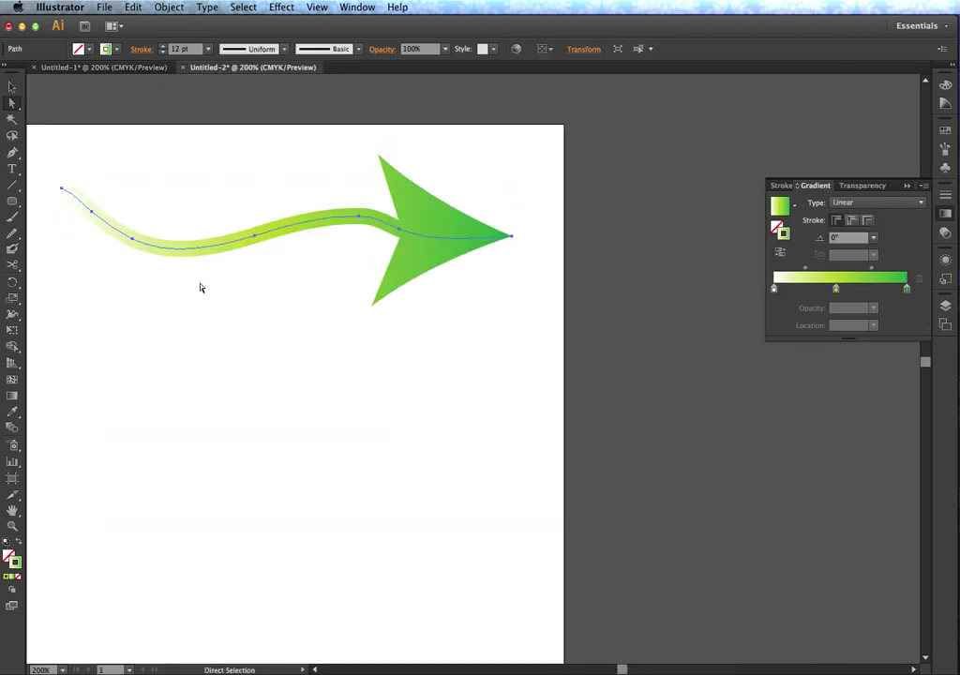
# Pan the Untitled-2 canvas to show the diamond-pattern card beside the arrow.
pyautogui.moveTo(150, 279); pyautogui.dragTo(574, 259)
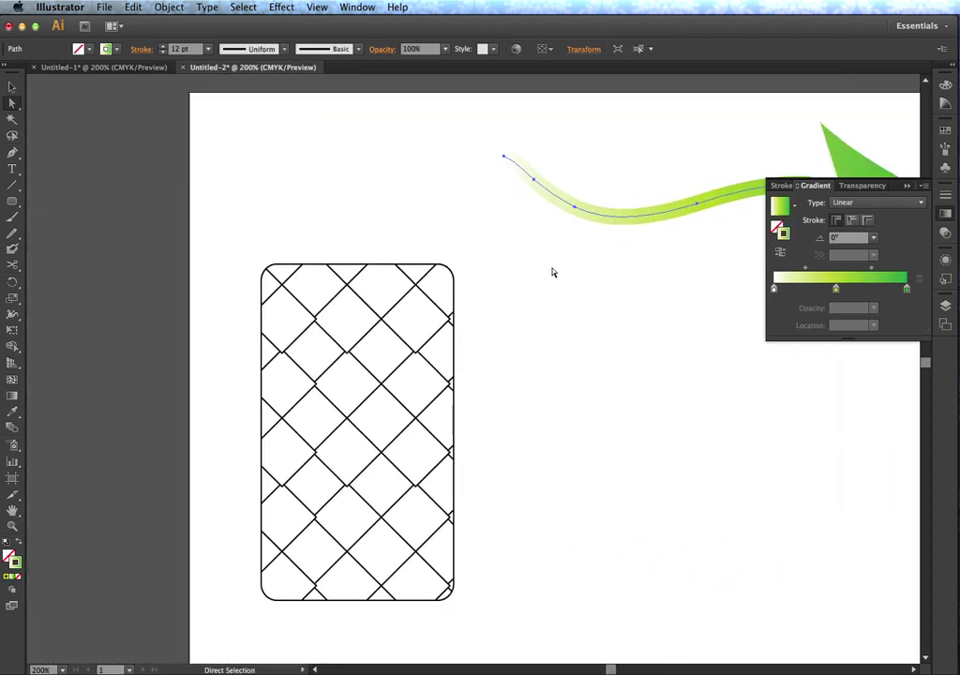